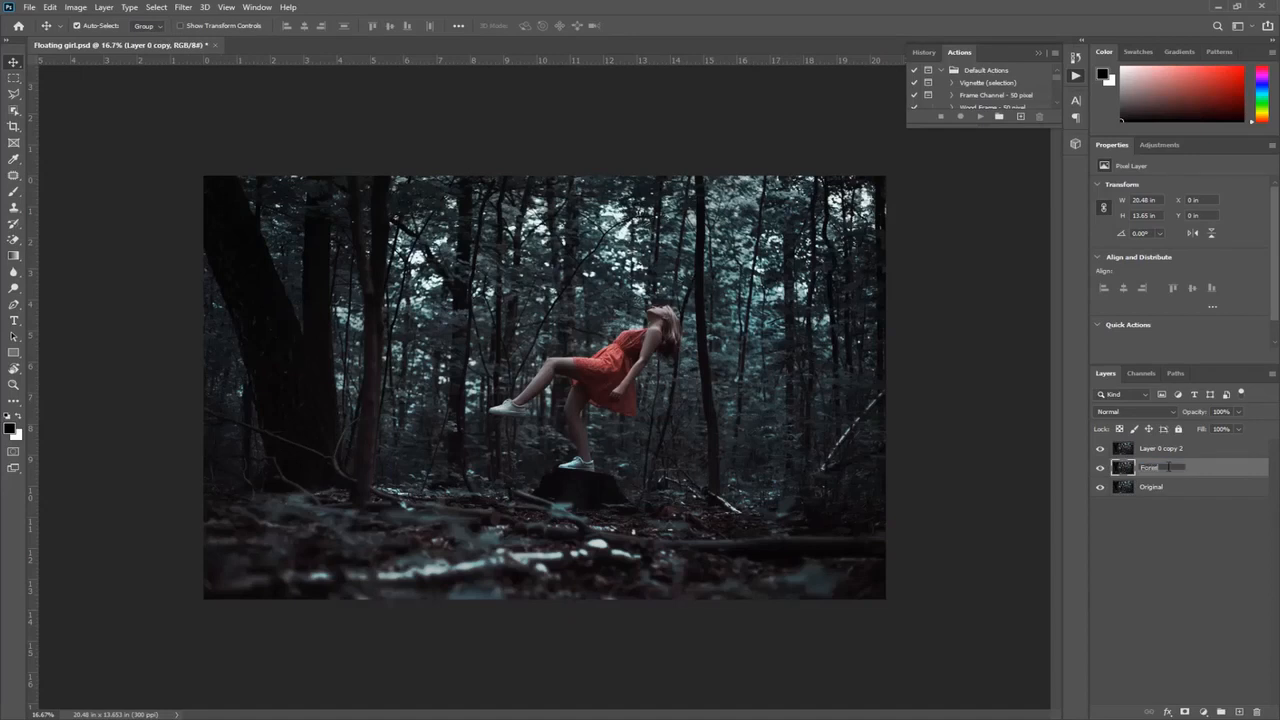
# Step: Finish naming the middle layer Forest and rename the uppermost layer as Girl
pyautogui.click(1170, 488)
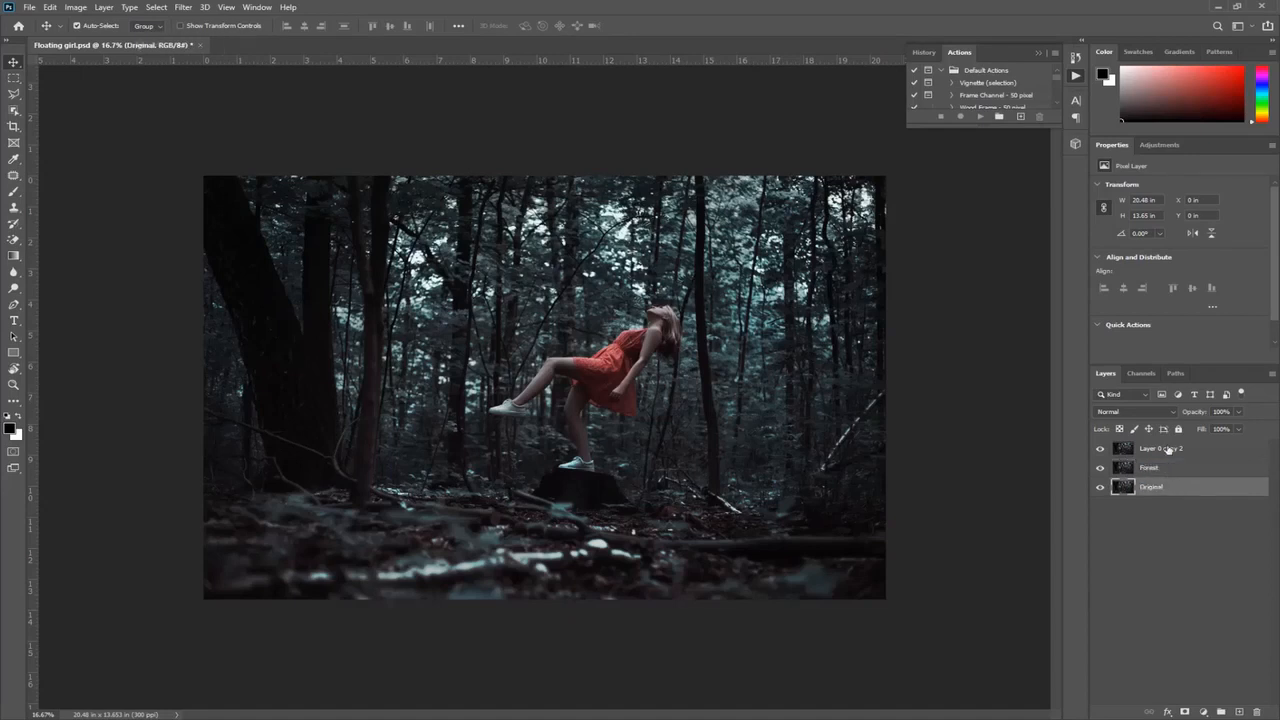
pyautogui.click(1167, 451)
pyautogui.write('G')
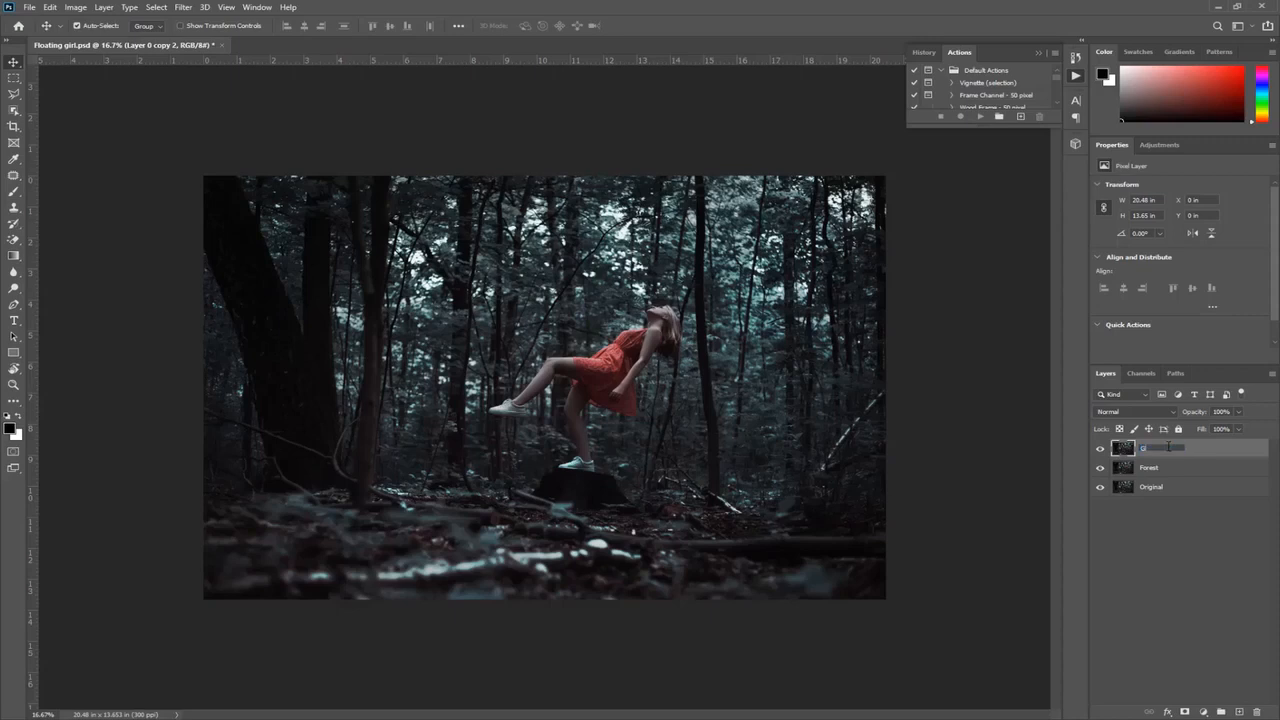
pyautogui.write('irl')
pyautogui.press('Return')
# Step: Select the girl's whole figure with Object Selection, subtract the gap between her legs, and refine the selection with Quick Selection
pyautogui.press('w')
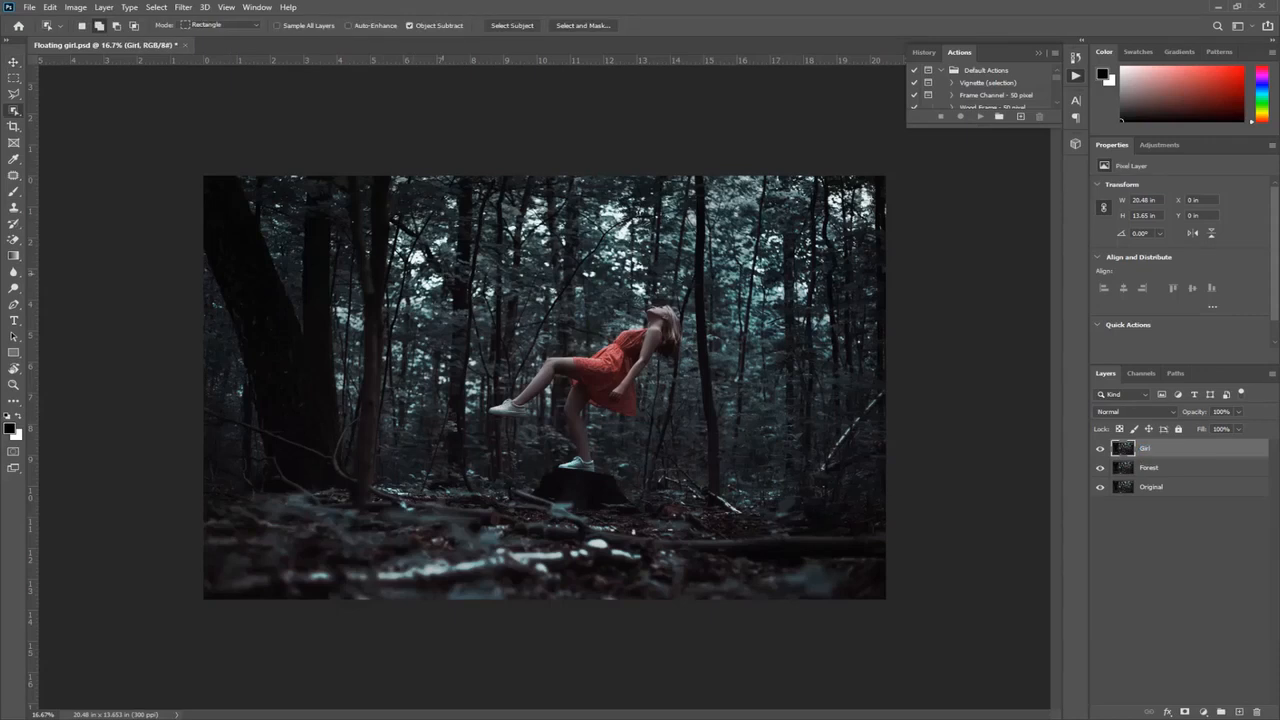
pyautogui.moveTo(450, 286); pyautogui.dragTo(732, 476)
pyautogui.scroll(6, 587, 428)
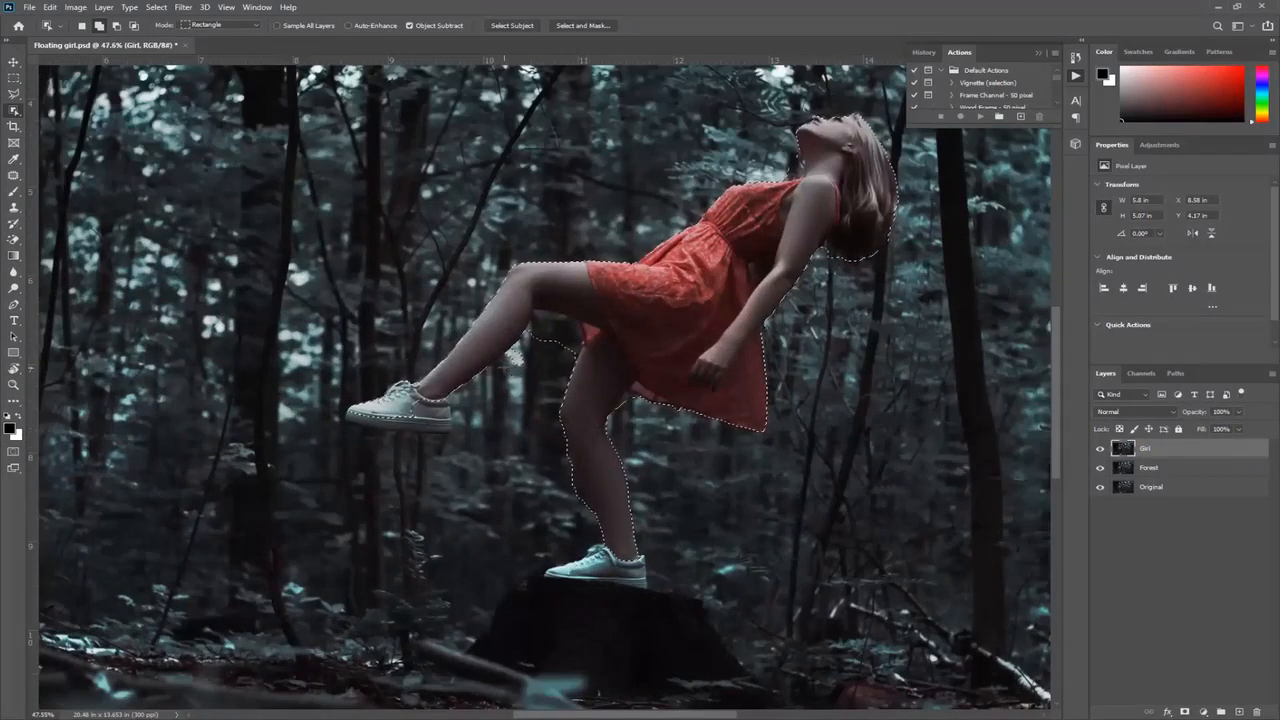
pyautogui.moveTo(513, 371); pyautogui.dragTo(563, 322)
pyautogui.hotkey('shift', 'w')
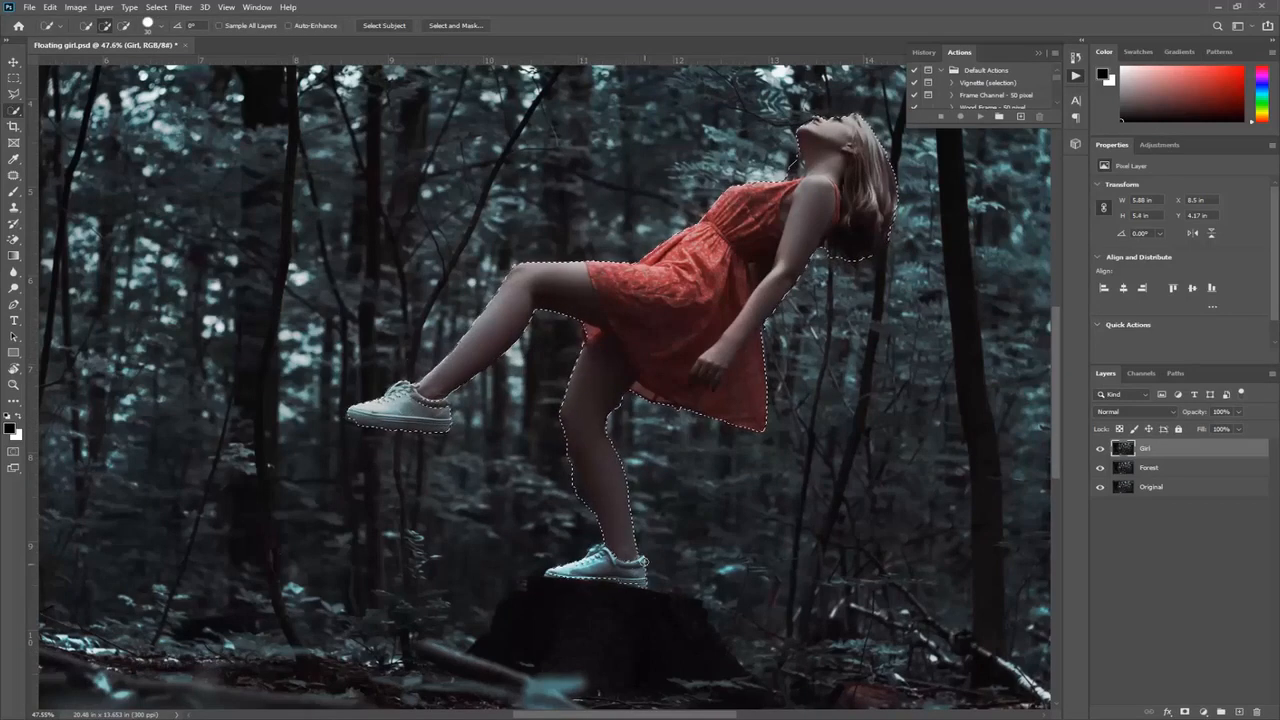
pyautogui.scroll(1, 796, 190)
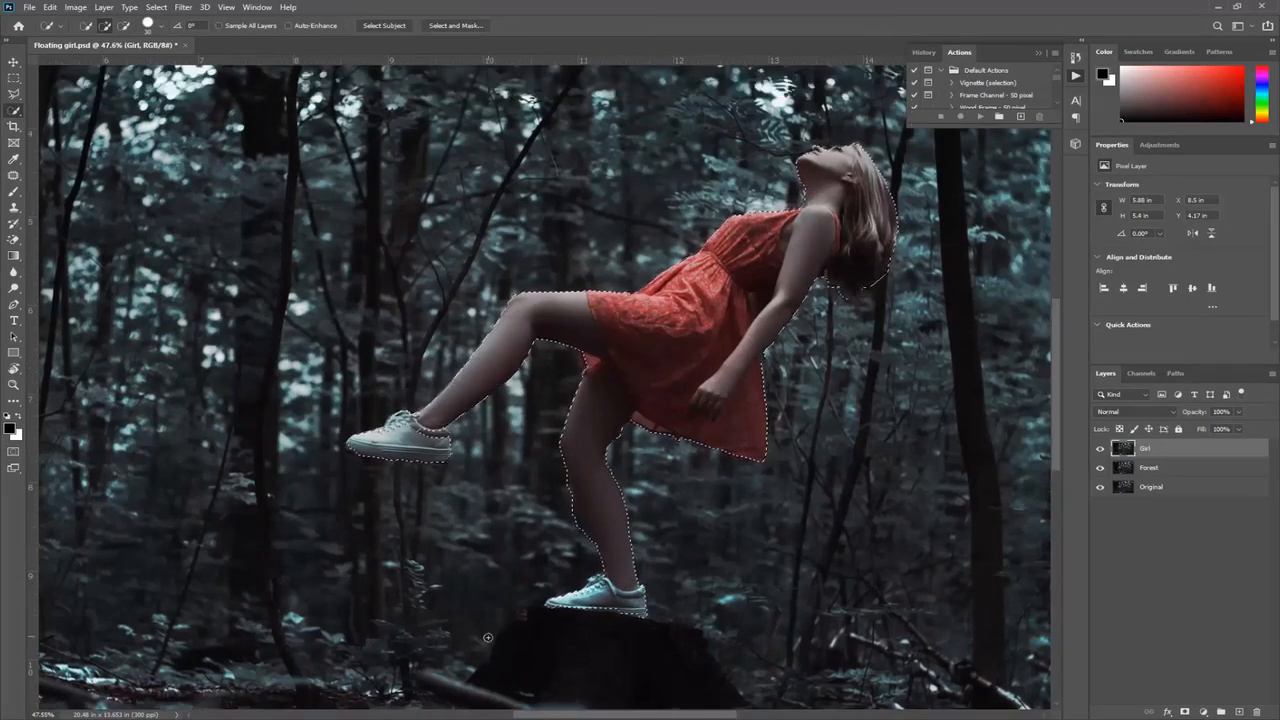
# Step: Output the girl's selection through Select and Mask to a new layer with a layer mask
pyautogui.click(156, 7)
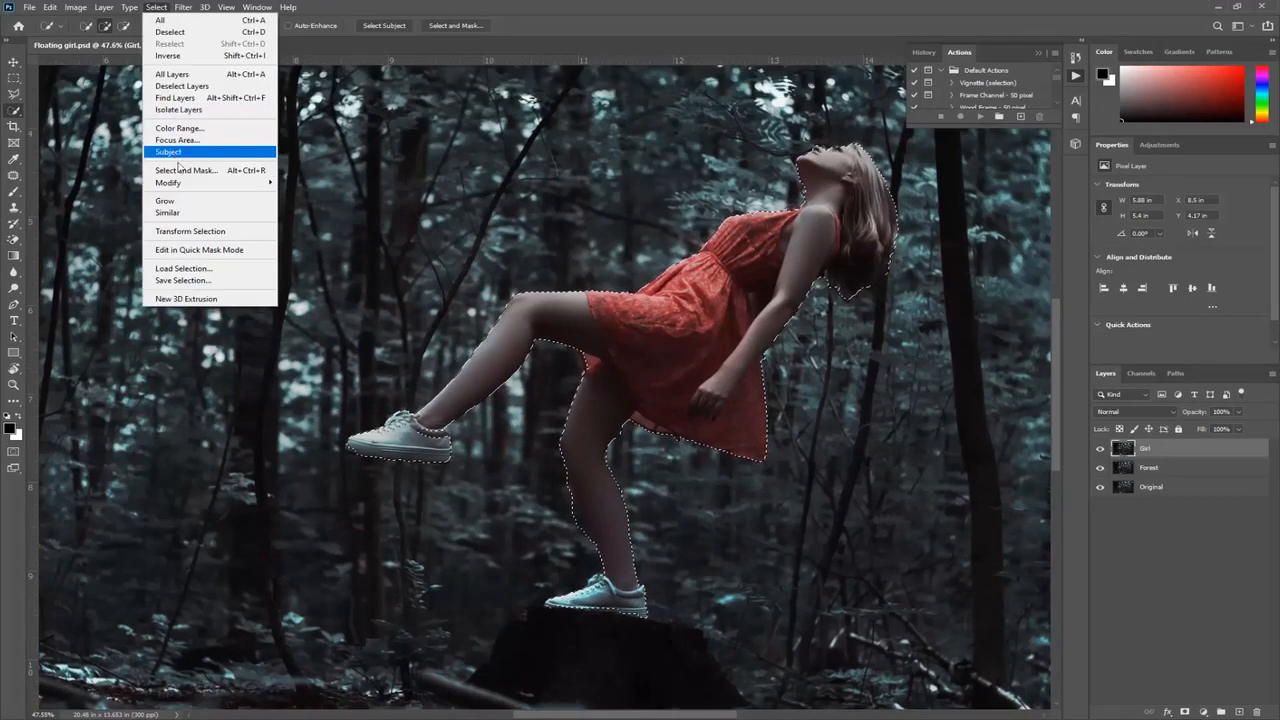
pyautogui.click(180, 172)
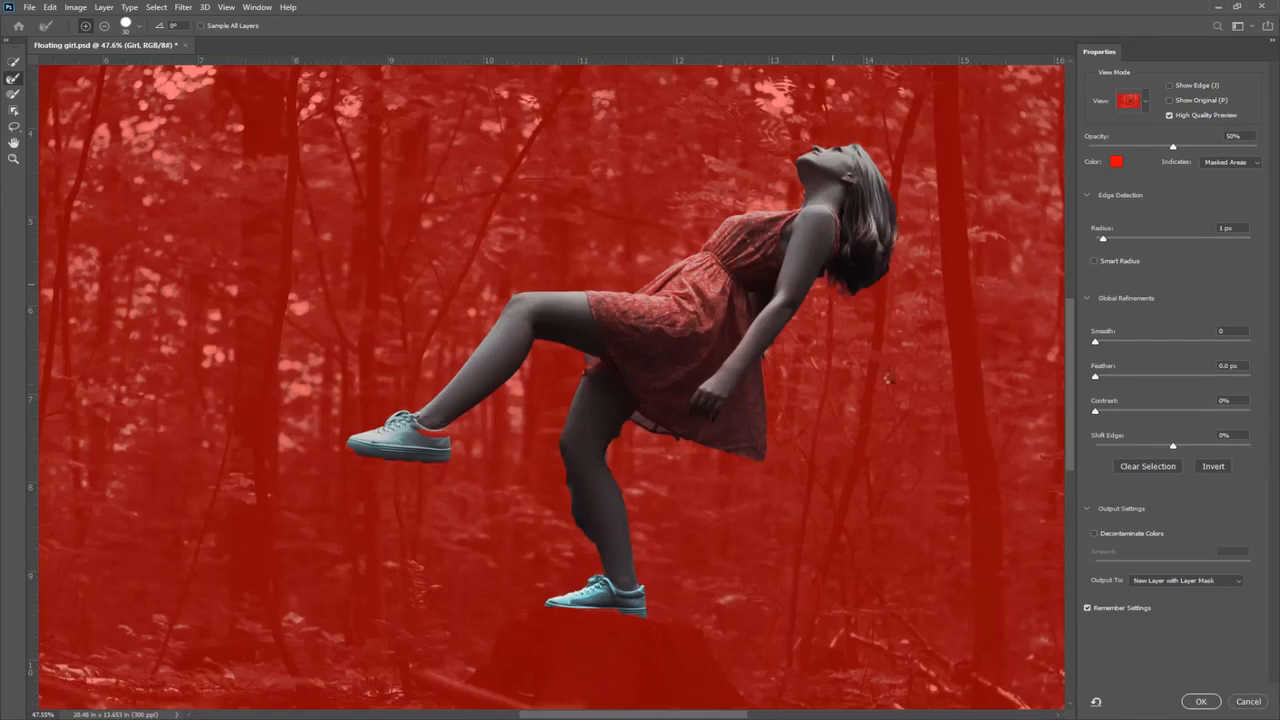
pyautogui.click(1203, 702)
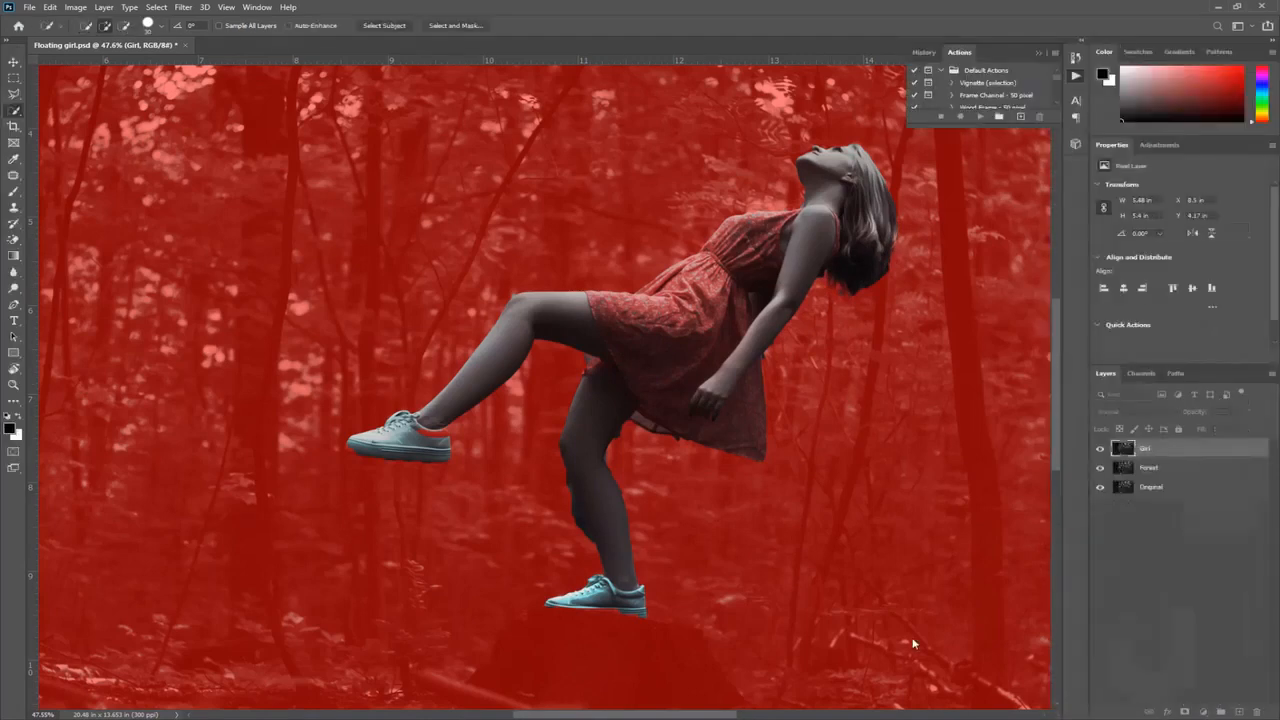
# Step: Load the girl's mask as a selection, fill that area on the Forest layer to replace her with background, and deselect
pyautogui.keyDown('ctrl'); pyautogui.click(1155, 449); pyautogui.keyUp('ctrl')
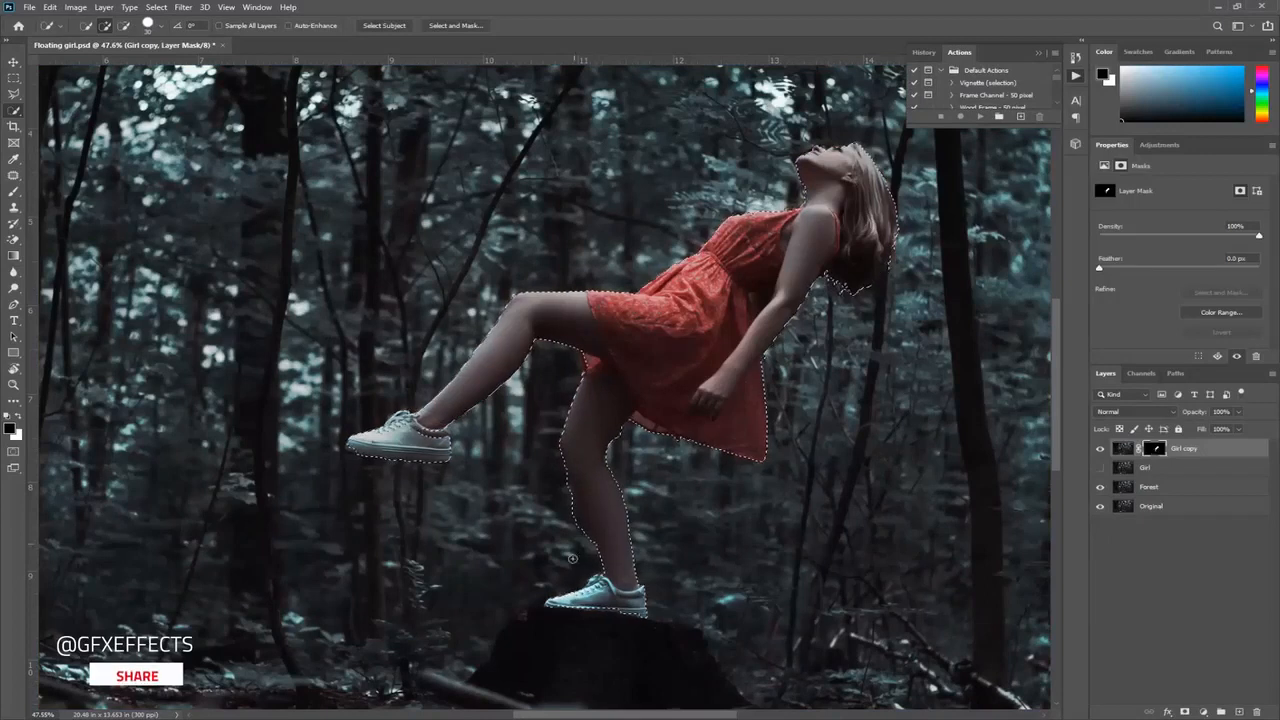
pyautogui.click(1117, 490)
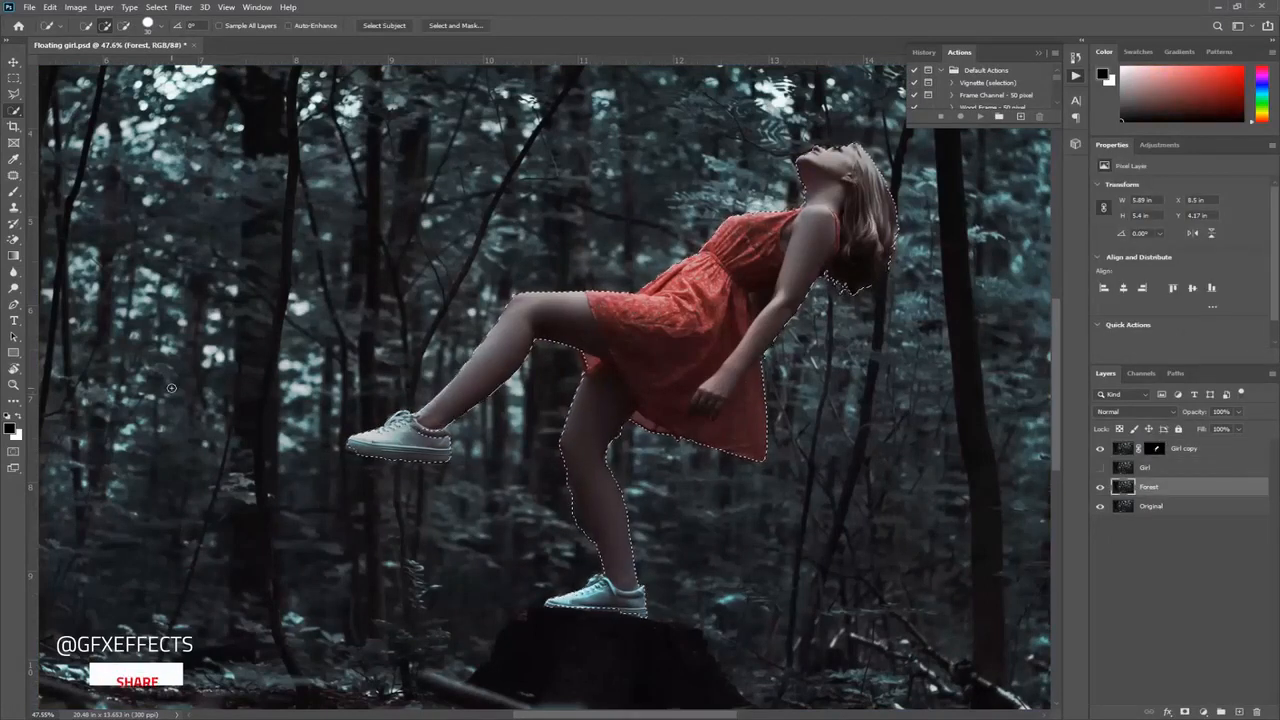
pyautogui.click(49, 7)
pyautogui.click(70, 201)
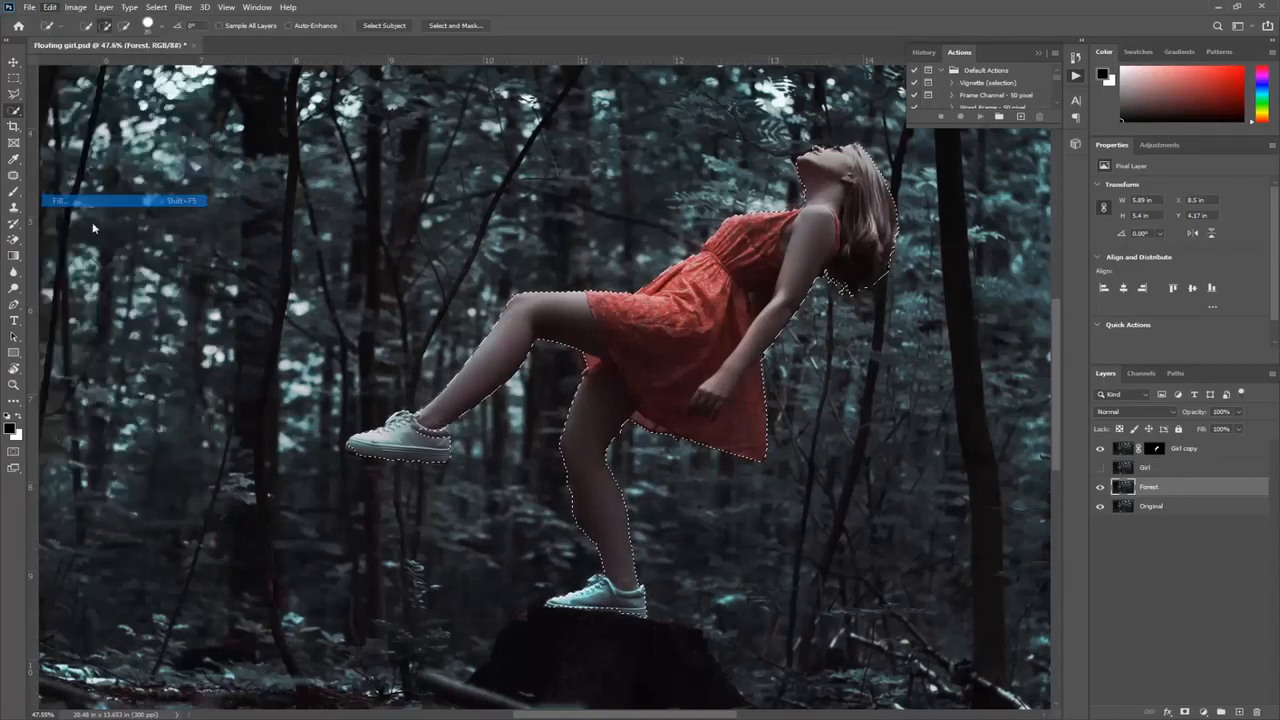
pyautogui.click(722, 201)
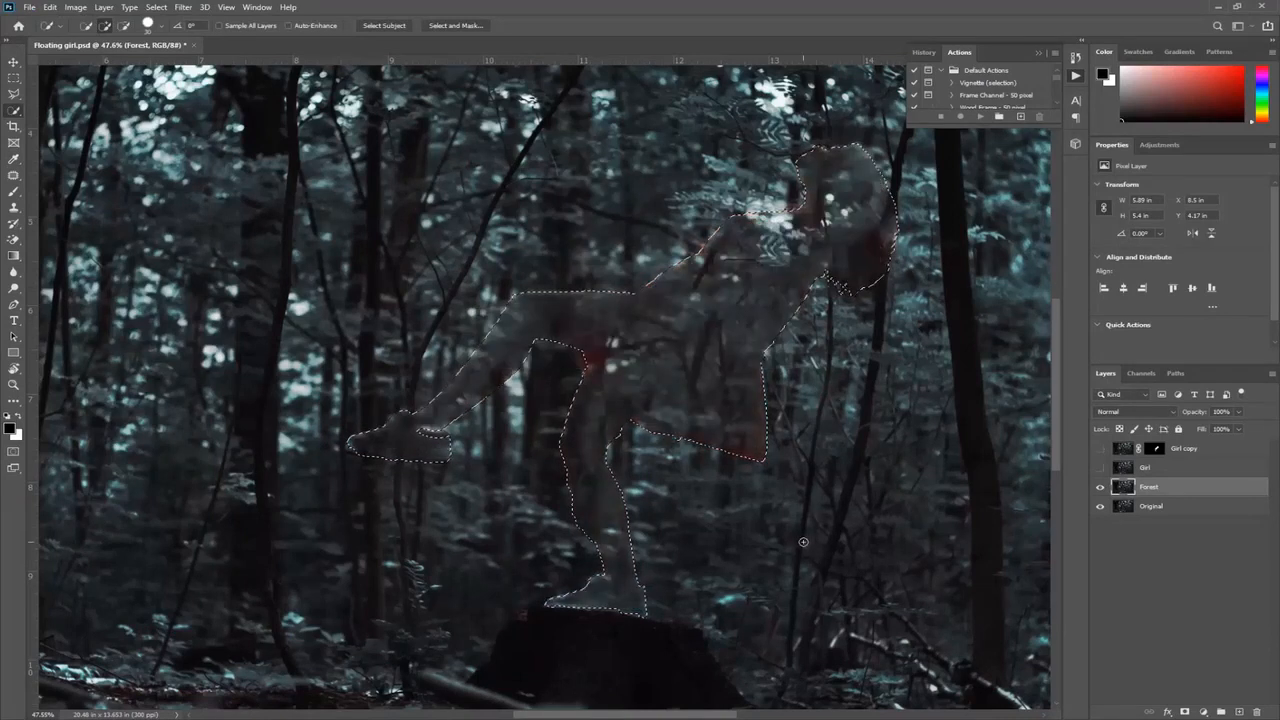
pyautogui.hotkey('ctrl', 'd')
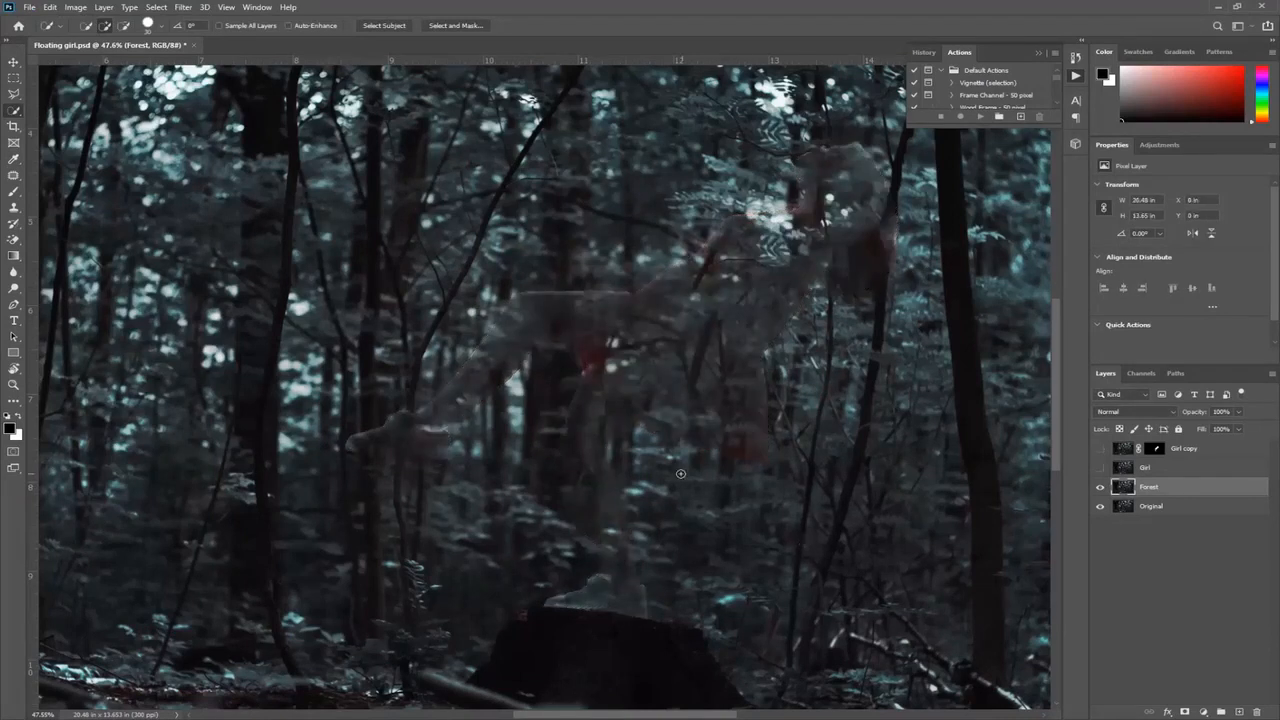
# Step: Clean up the leftover outlines and red traces of the girl on the Forest layer with the Clone Stamp tool
pyautogui.scroll(-2, 680, 473)
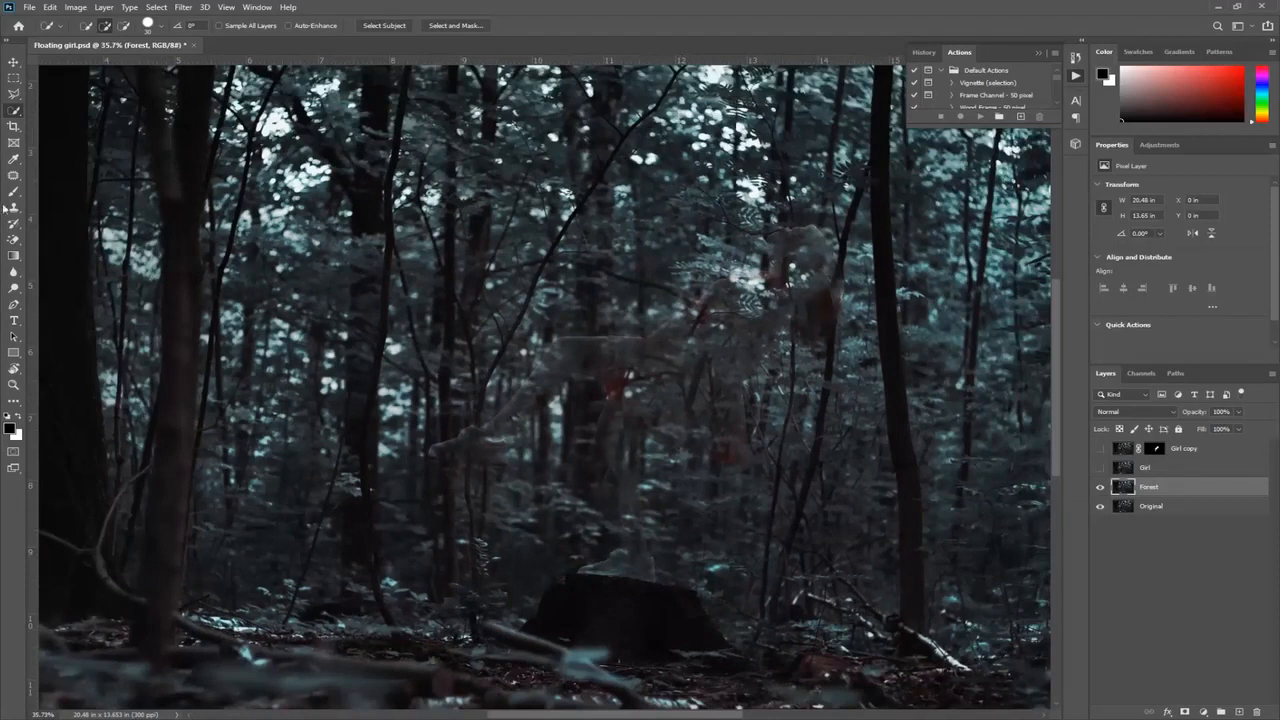
pyautogui.click(16, 209)
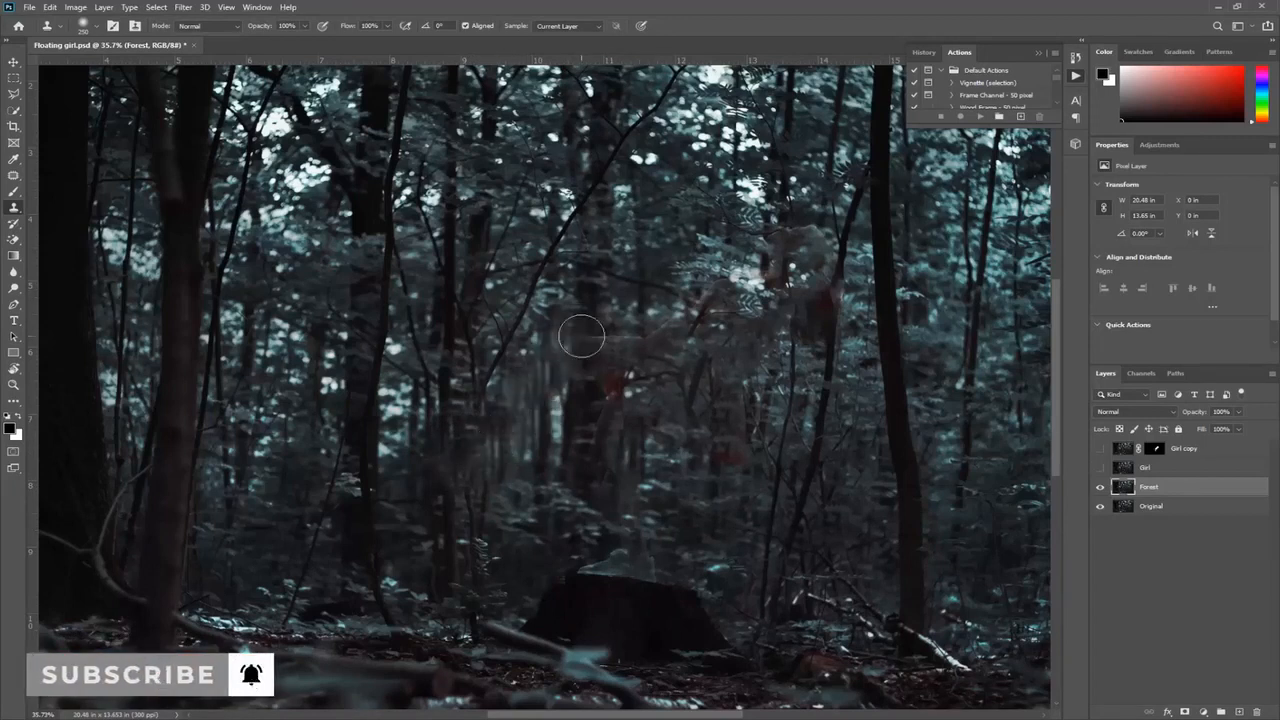
pyautogui.moveTo(661, 347)
pyautogui.mouseDown()
pyautogui.moveTo(699, 331)
pyautogui.moveTo(712, 286)
pyautogui.moveTo(779, 238)
pyautogui.moveTo(823, 228)
pyautogui.moveTo(835, 329)
pyautogui.moveTo(726, 471)
pyautogui.mouseUp()
pyautogui.keyDown('alt'); pyautogui.click(834, 390); pyautogui.keyUp('alt')
pyautogui.moveTo(624, 392)
pyautogui.mouseDown()
pyautogui.moveTo(616, 381)
pyautogui.moveTo(613, 408)
pyautogui.mouseUp()
pyautogui.keyDown('alt'); pyautogui.click(571, 449); pyautogui.keyUp('alt')
pyautogui.moveTo(633, 473)
pyautogui.mouseDown()
pyautogui.moveTo(632, 571)
pyautogui.moveTo(594, 566)
pyautogui.mouseUp()
pyautogui.moveTo(514, 520); pyautogui.dragTo(540, 525)
pyautogui.moveTo(786, 298); pyautogui.dragTo(749, 286)
# Step: Show the Girl copy layer, delete the unmasked Girl layer, and save the document
pyautogui.click(1100, 448)
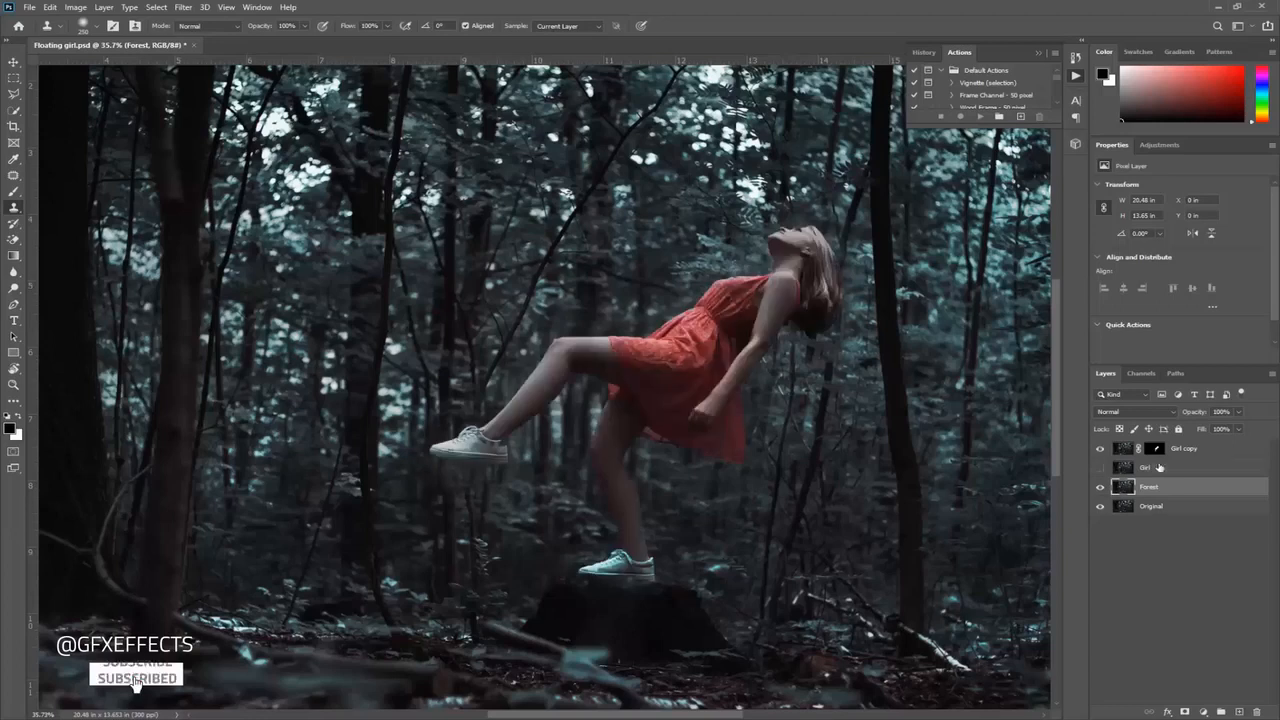
pyautogui.click(1157, 468)
pyautogui.press('Delete')
pyautogui.hotkey('ctrl', 's')
# Step: Switch to After Effects and import the Floating girl Photoshop file as a Composition with editable layer styles
pyautogui.moveTo(441, 717)
pyautogui.click(441, 655)
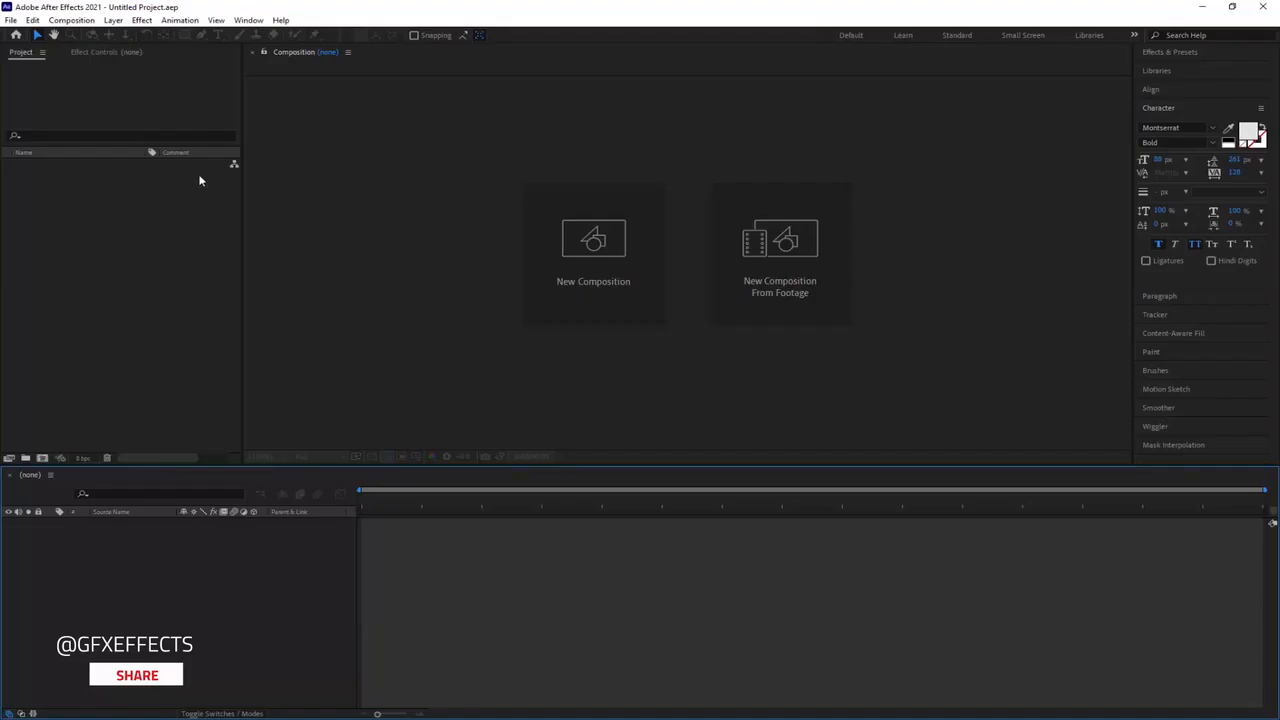
pyautogui.click(10, 20)
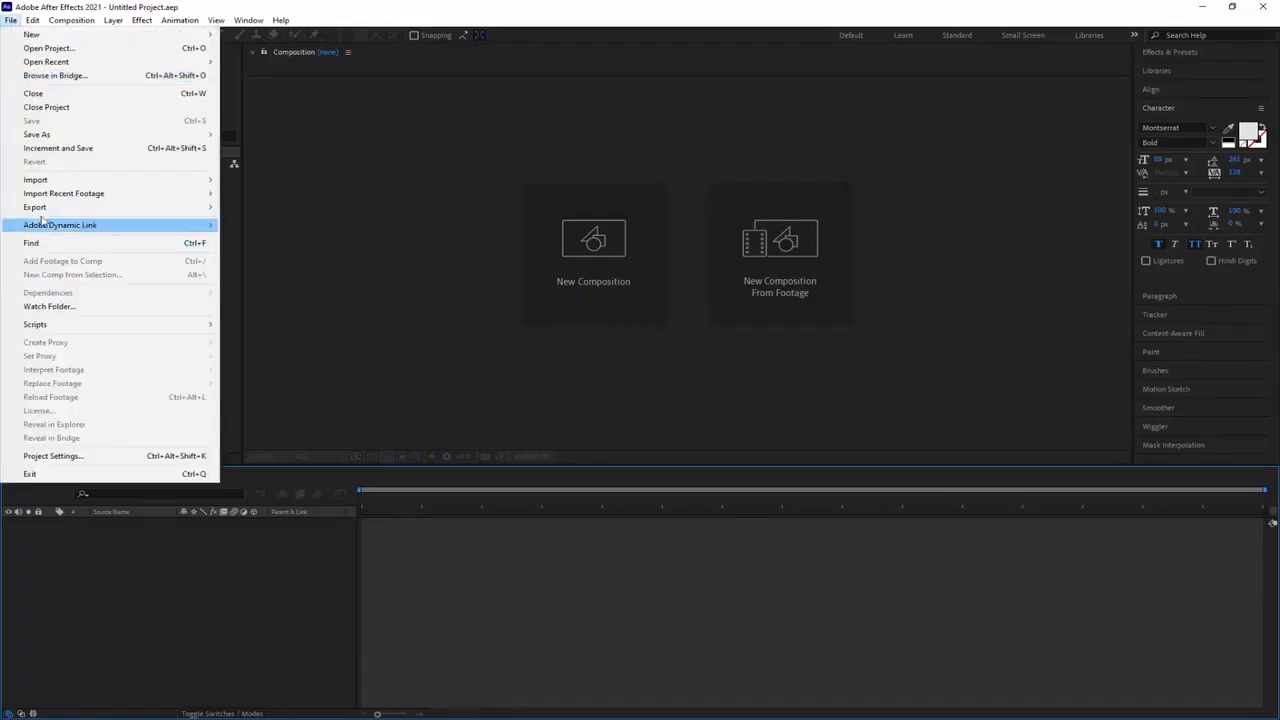
pyautogui.moveTo(90, 186)
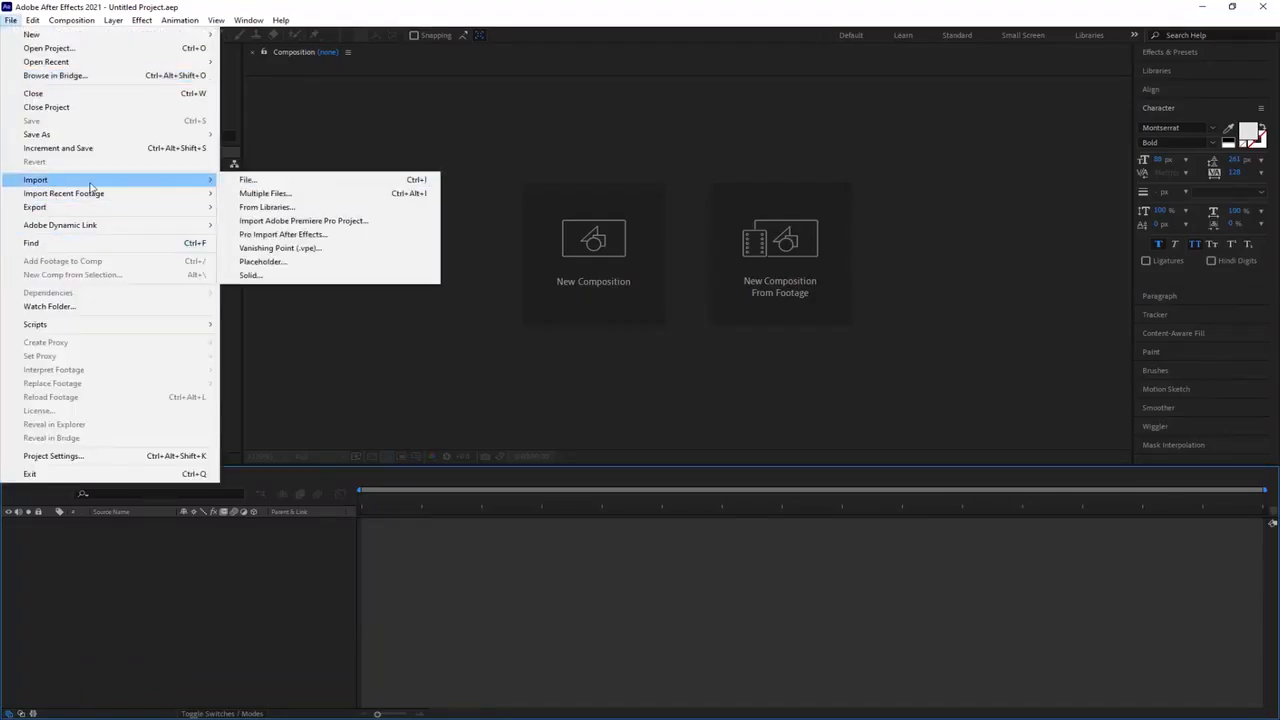
pyautogui.click(248, 180)
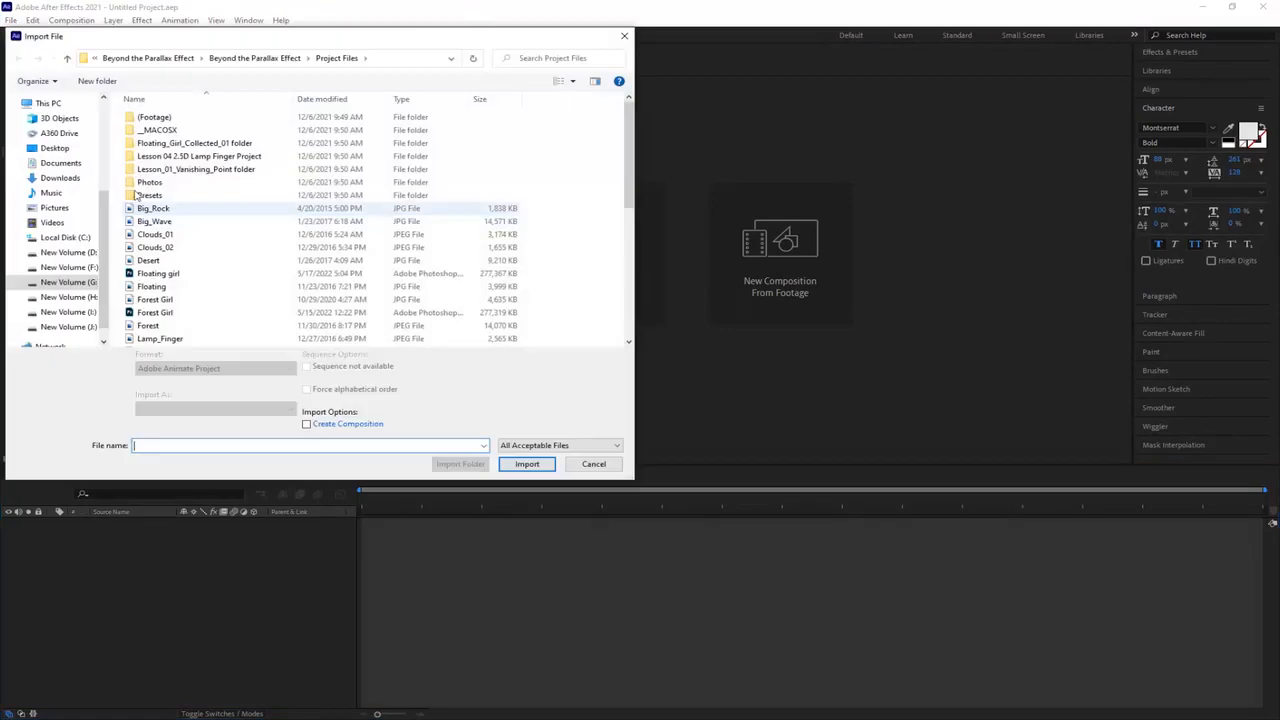
pyautogui.scroll(-2, 150, 195)
pyautogui.click(177, 178)
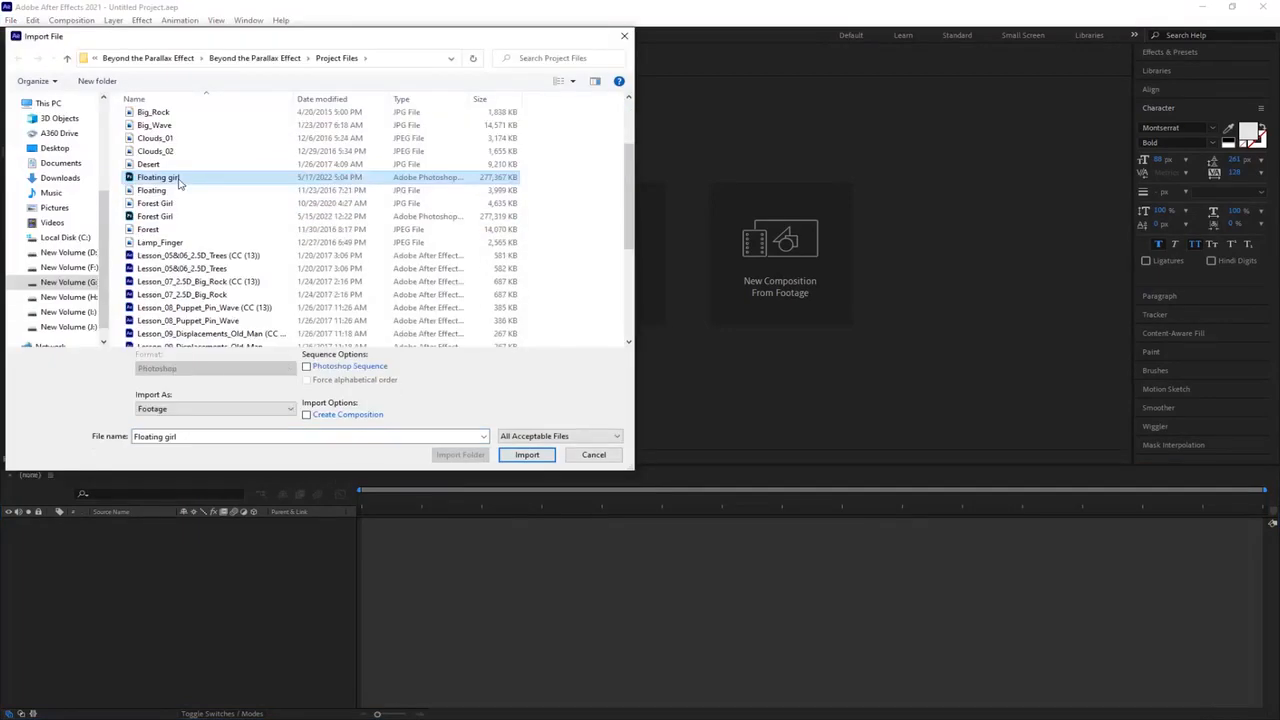
pyautogui.click(537, 456)
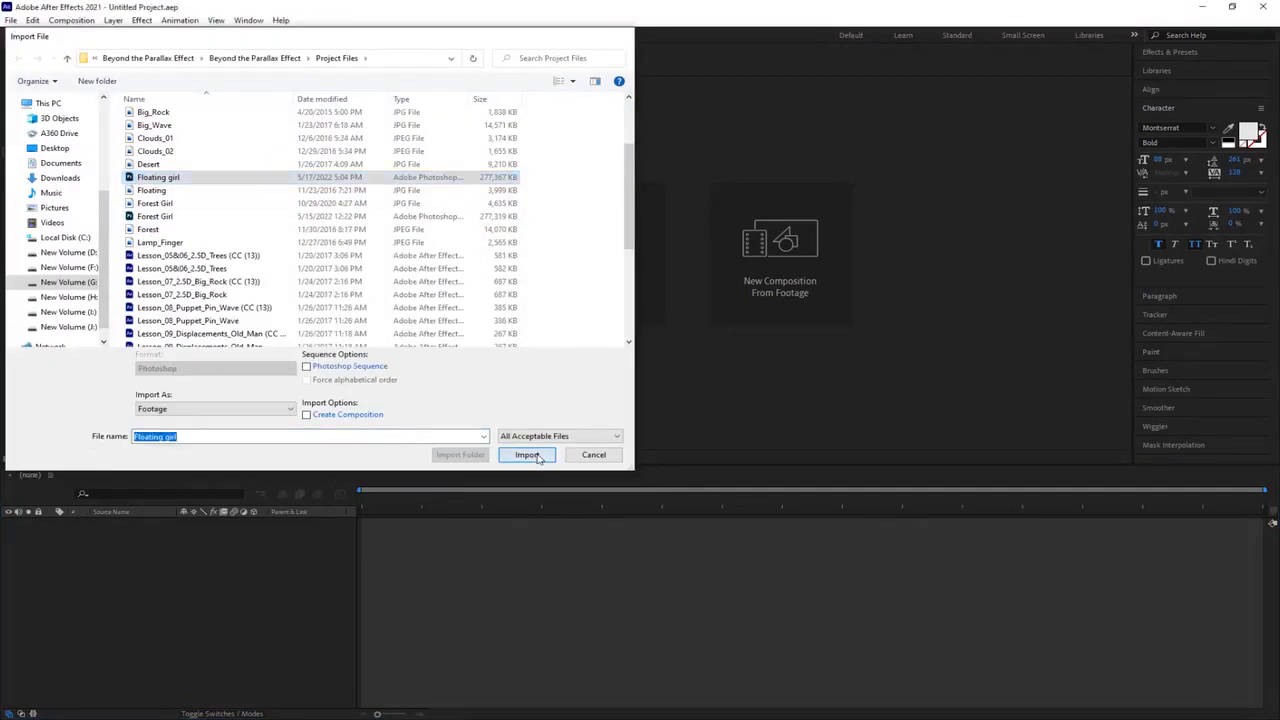
pyautogui.click(742, 295)
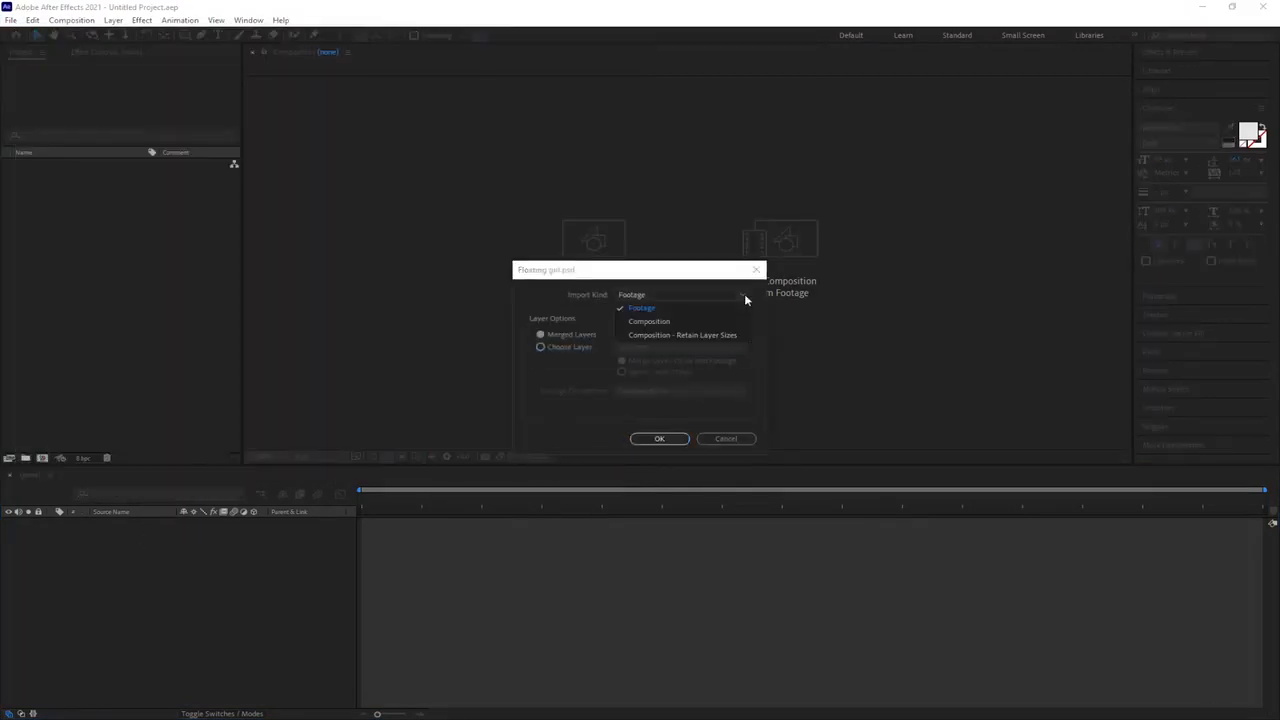
pyautogui.click(649, 321)
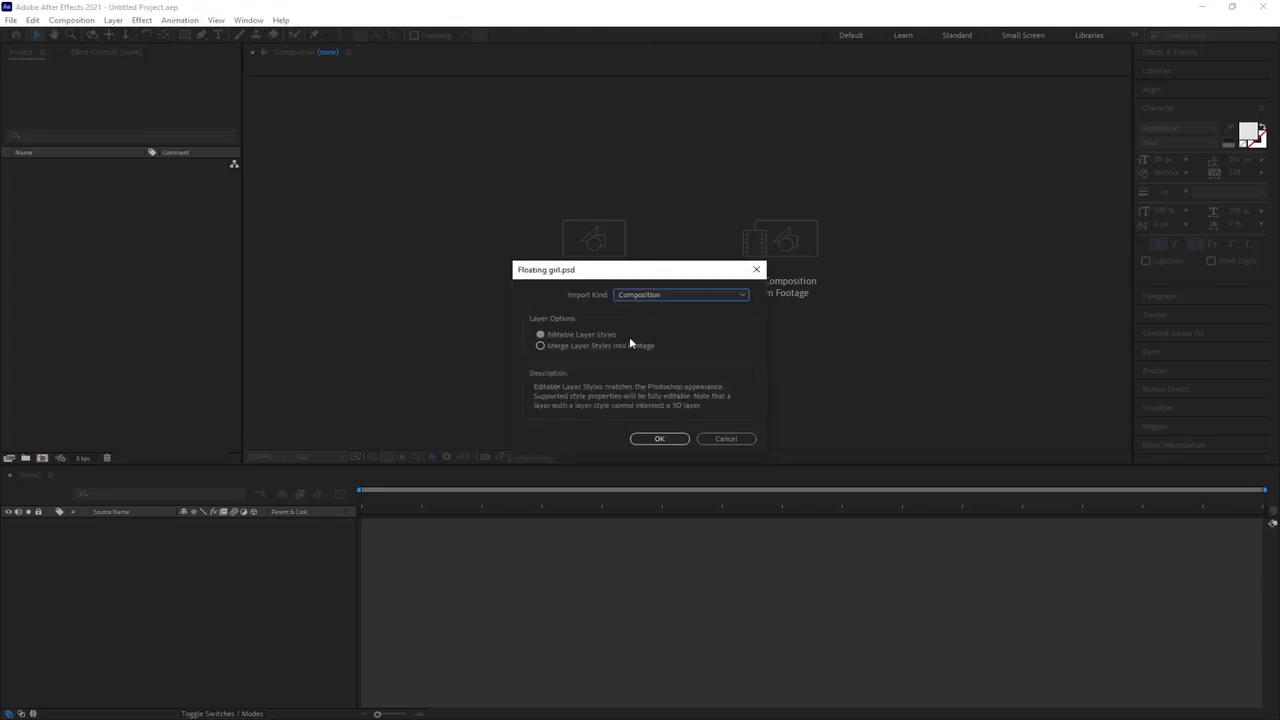
pyautogui.click(659, 438)
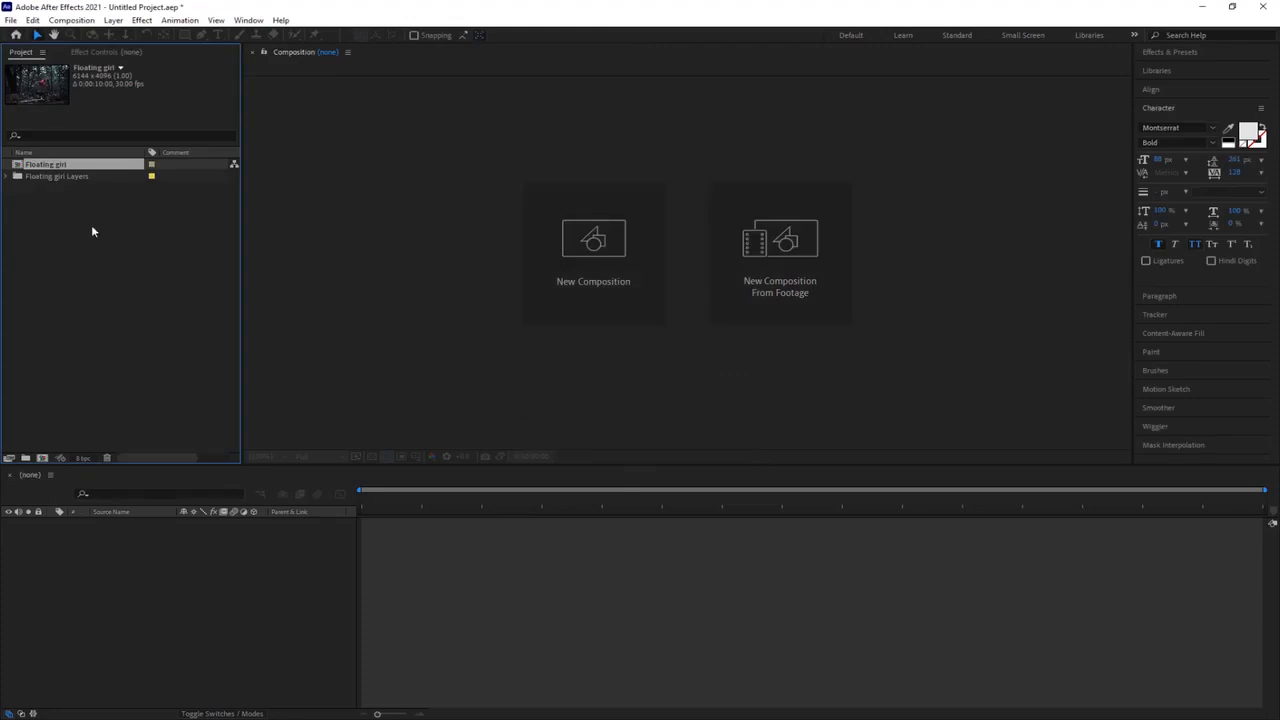
# Step: Create a new composition from the Floating girl composition, and delete the Original layer inside Floating girl
pyautogui.moveTo(70, 200); pyautogui.dragTo(42, 458)
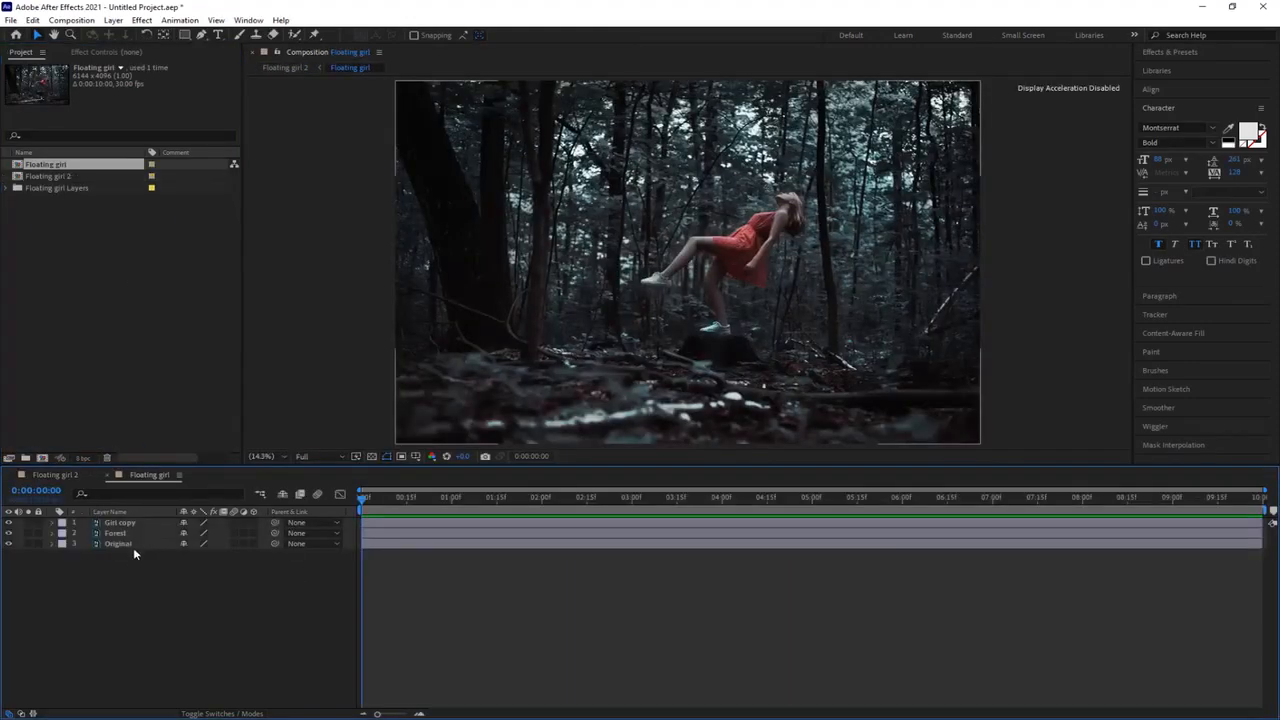
pyautogui.click(140, 546)
pyautogui.press('Delete')
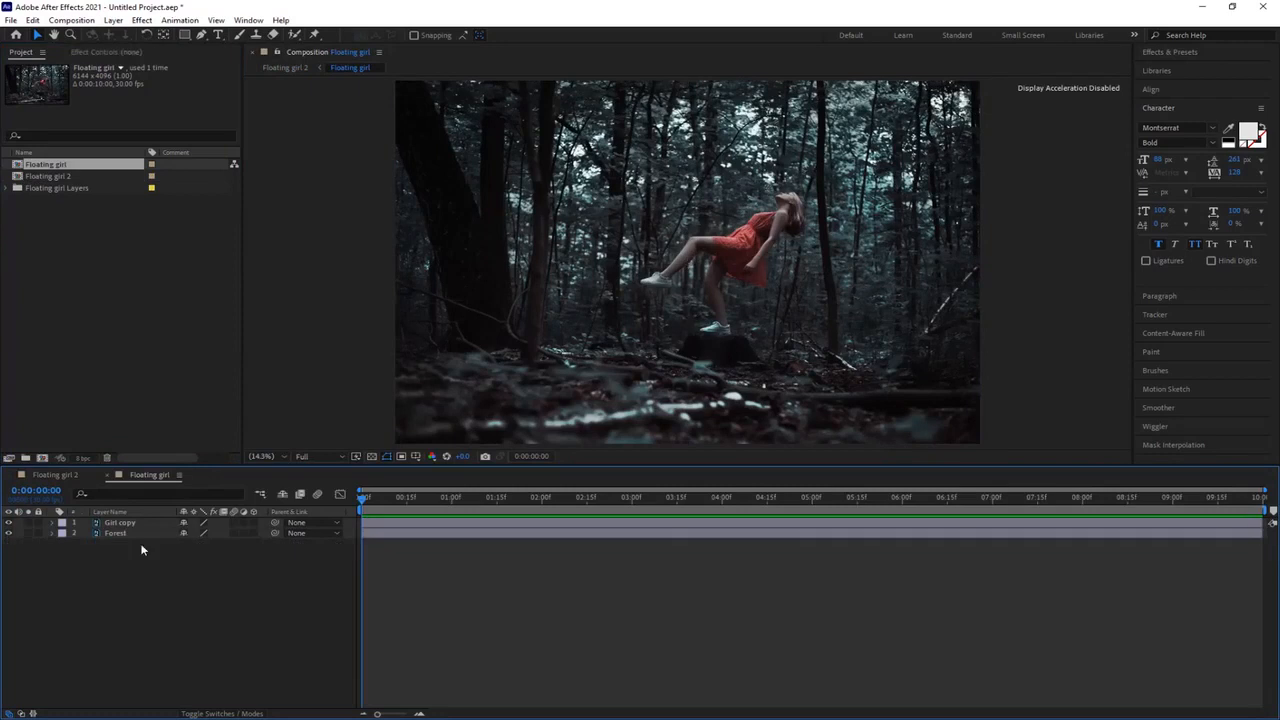
# Step: Make the Girl copy and Forest layers 3D, setting Girl copy's Z position to -250 and Forest's to 300
pyautogui.click(134, 532)
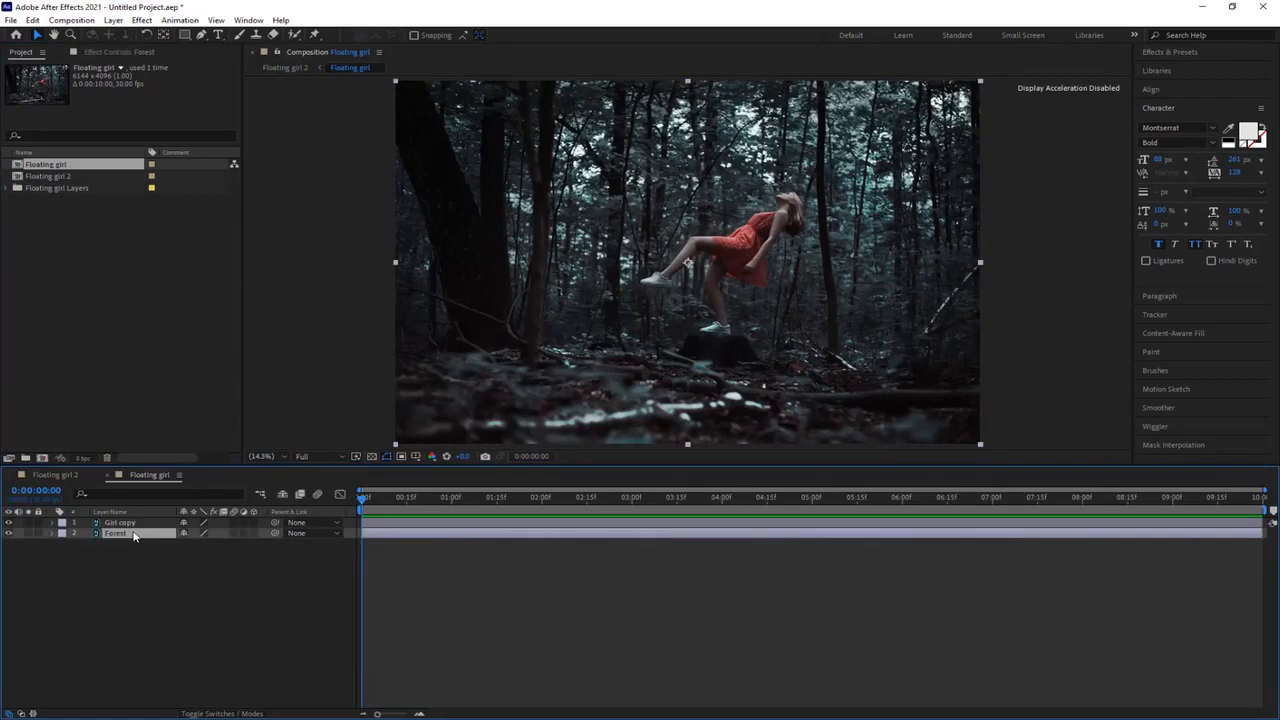
pyautogui.click(145, 523)
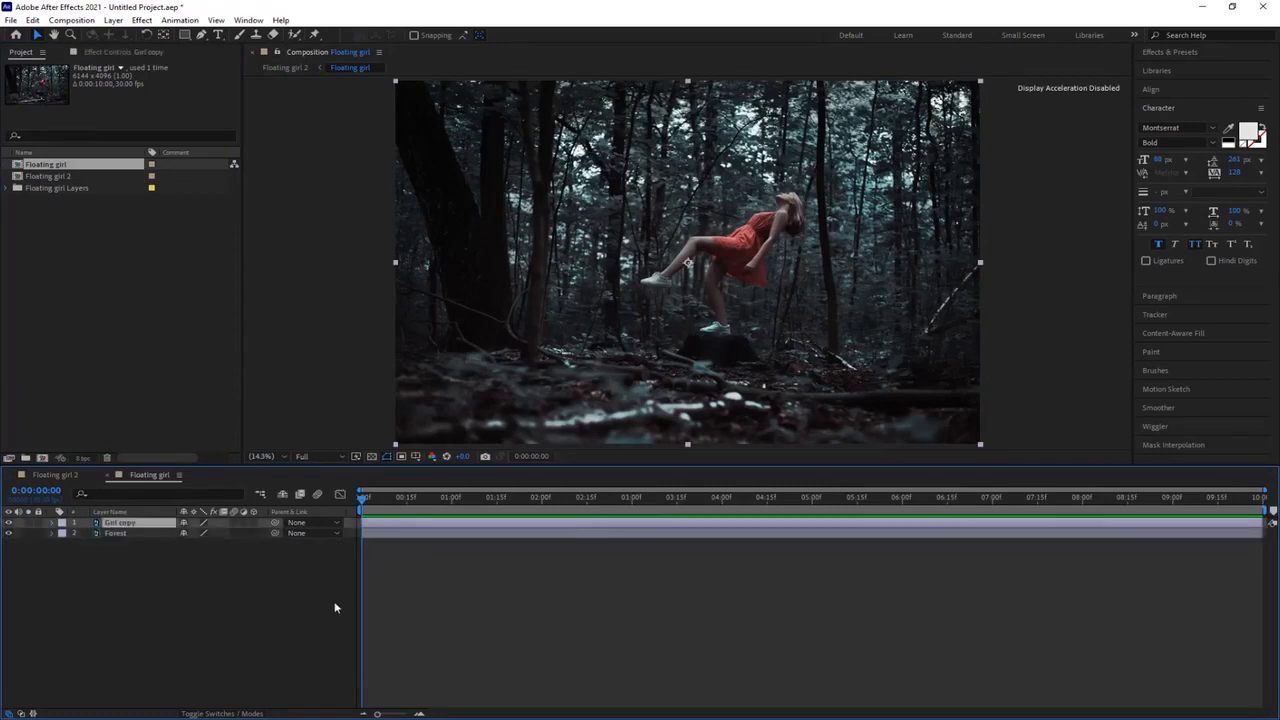
pyautogui.click(254, 523)
pyautogui.press('p')
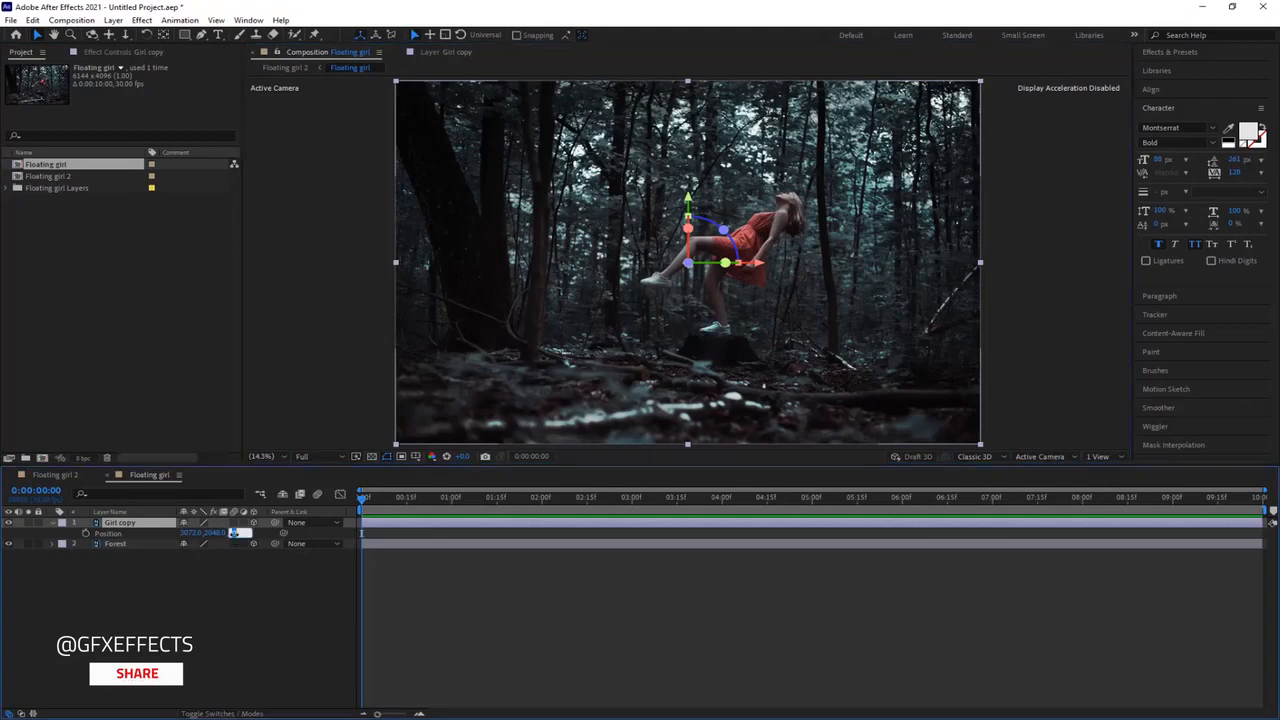
pyautogui.write('-350')
pyautogui.press('Return')
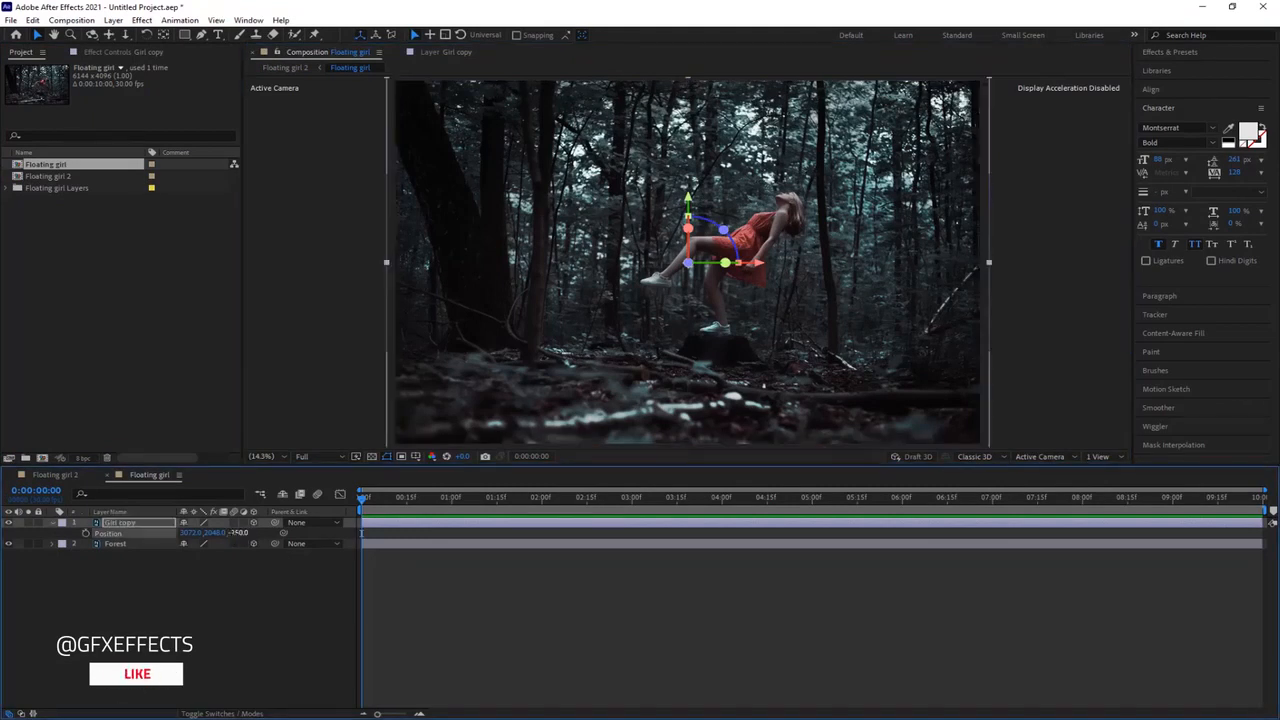
pyautogui.click(149, 545)
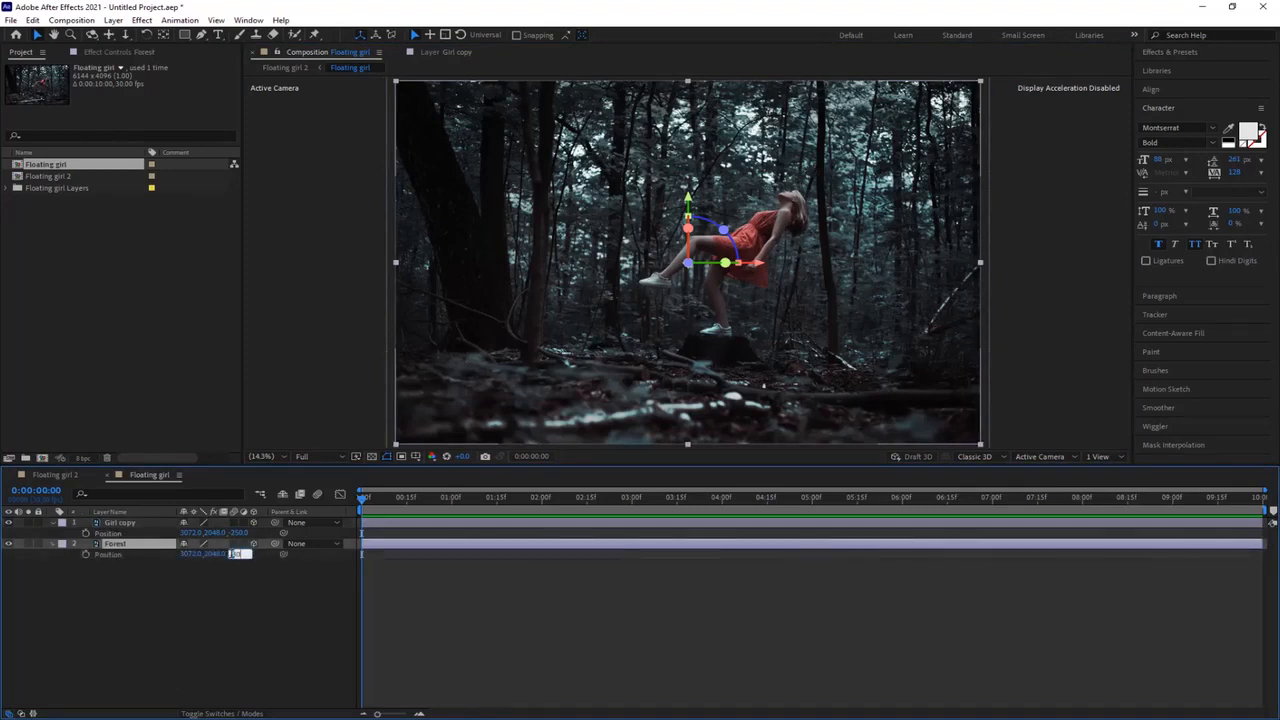
pyautogui.press('Return')
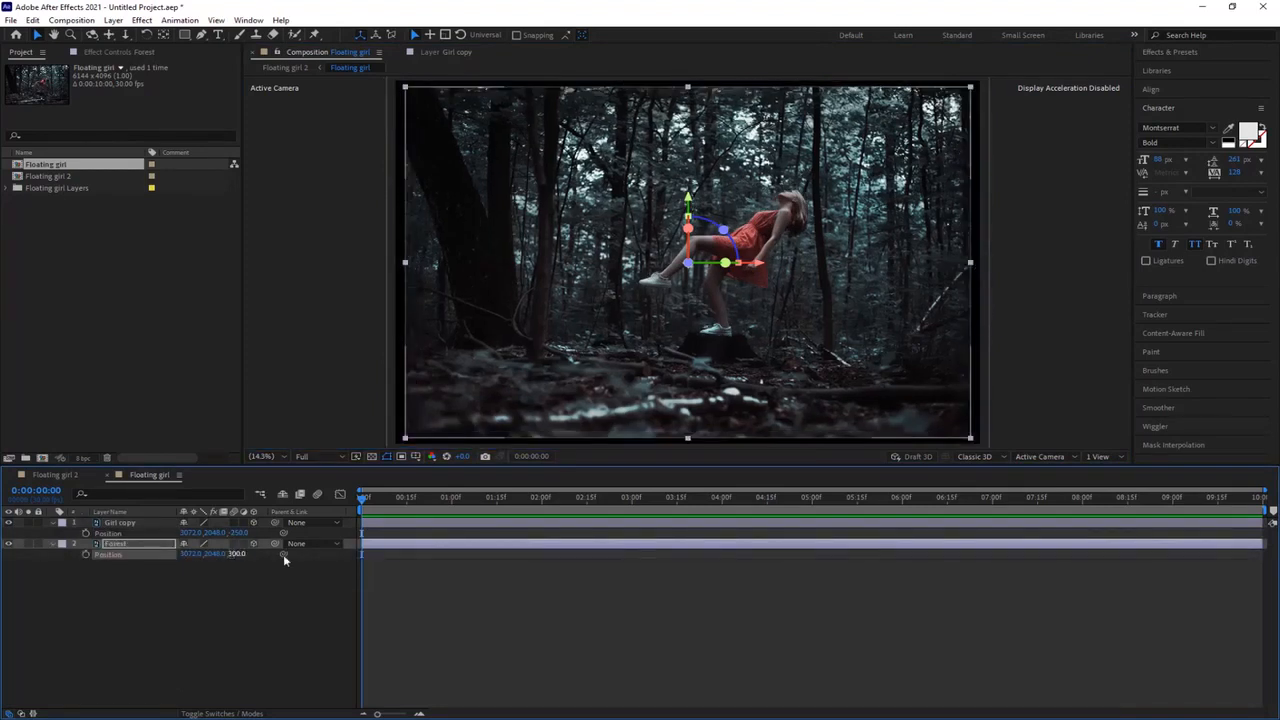
# Step: Keyframe Girl copy's position at the start of the timeline and move the layer down to a Y position of about 2216
pyautogui.click(110, 533)
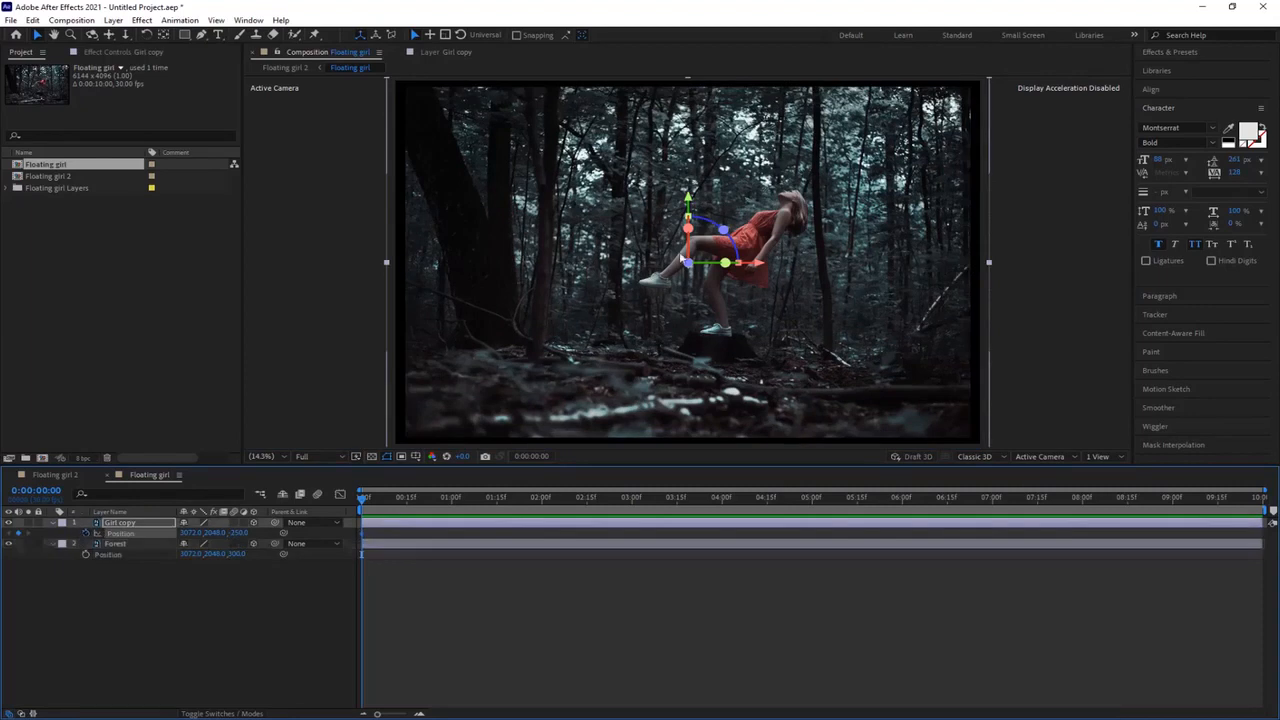
pyautogui.moveTo(688, 201); pyautogui.dragTo(688, 216)
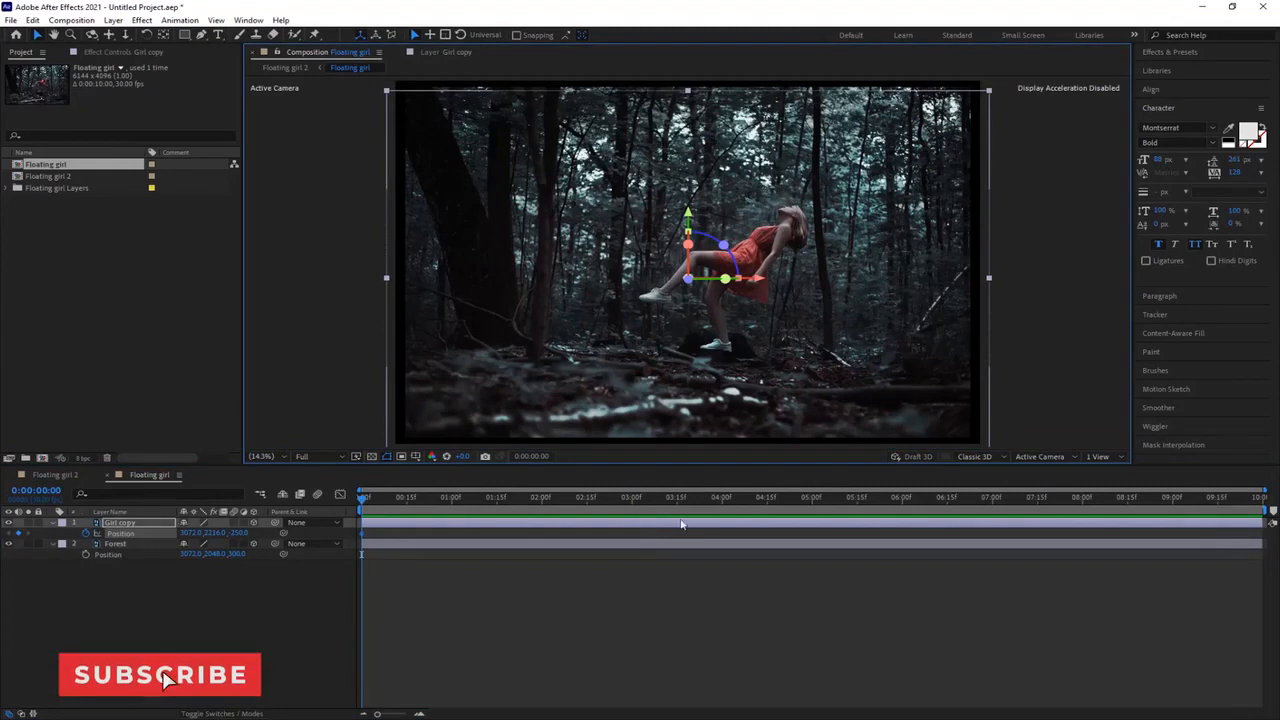
# Step: At 4 seconds, move Girl copy upwards to animate her rising, and preview the motion
pyautogui.click(723, 497)
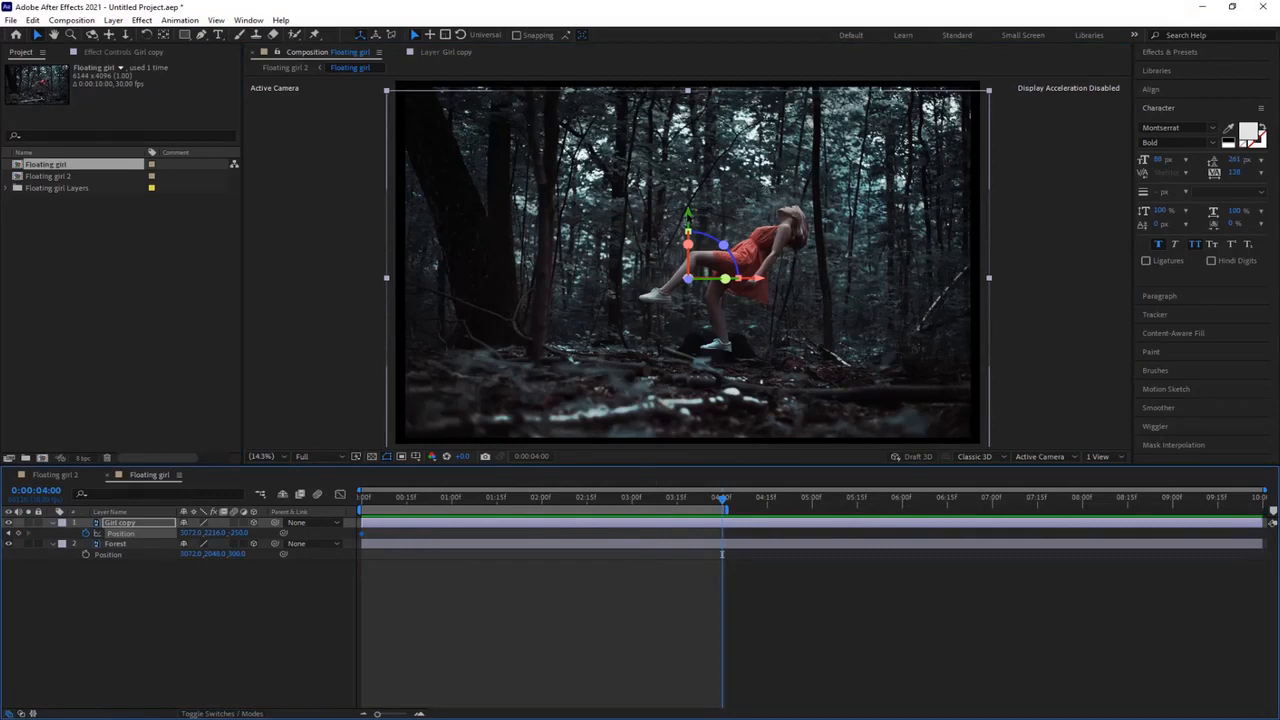
pyautogui.moveTo(688, 228); pyautogui.dragTo(689, 211)
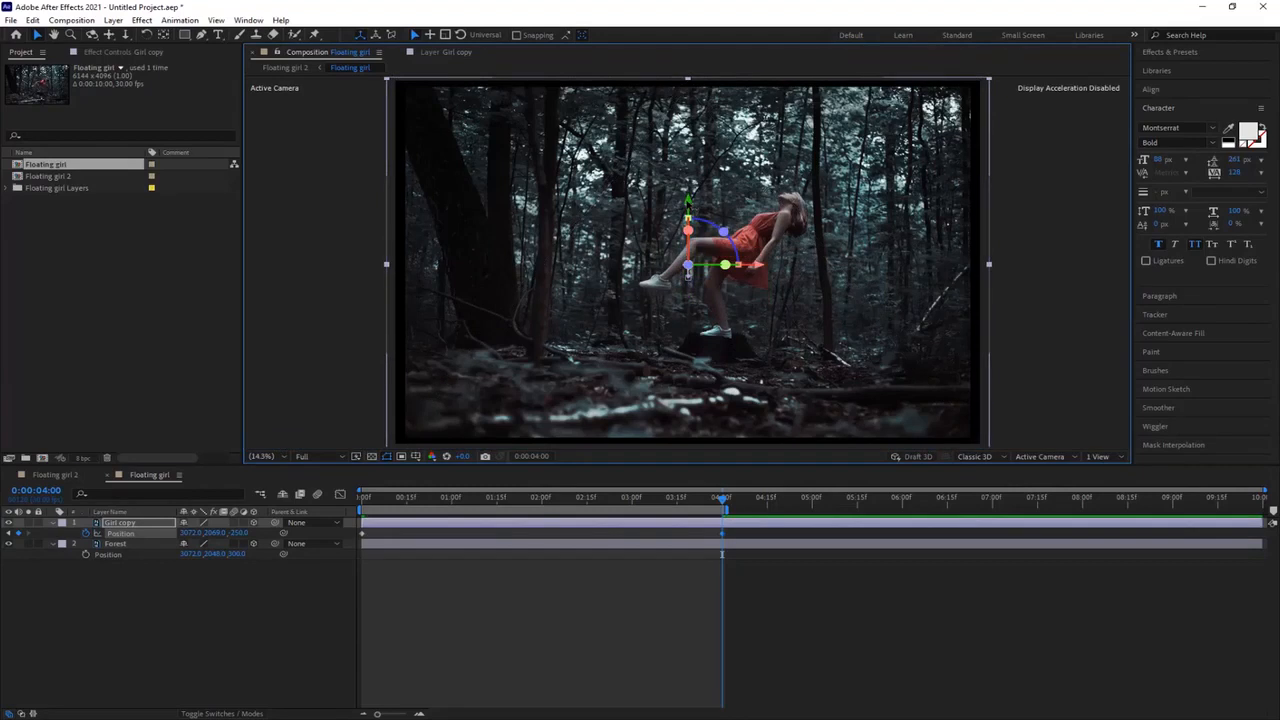
pyautogui.press('space')
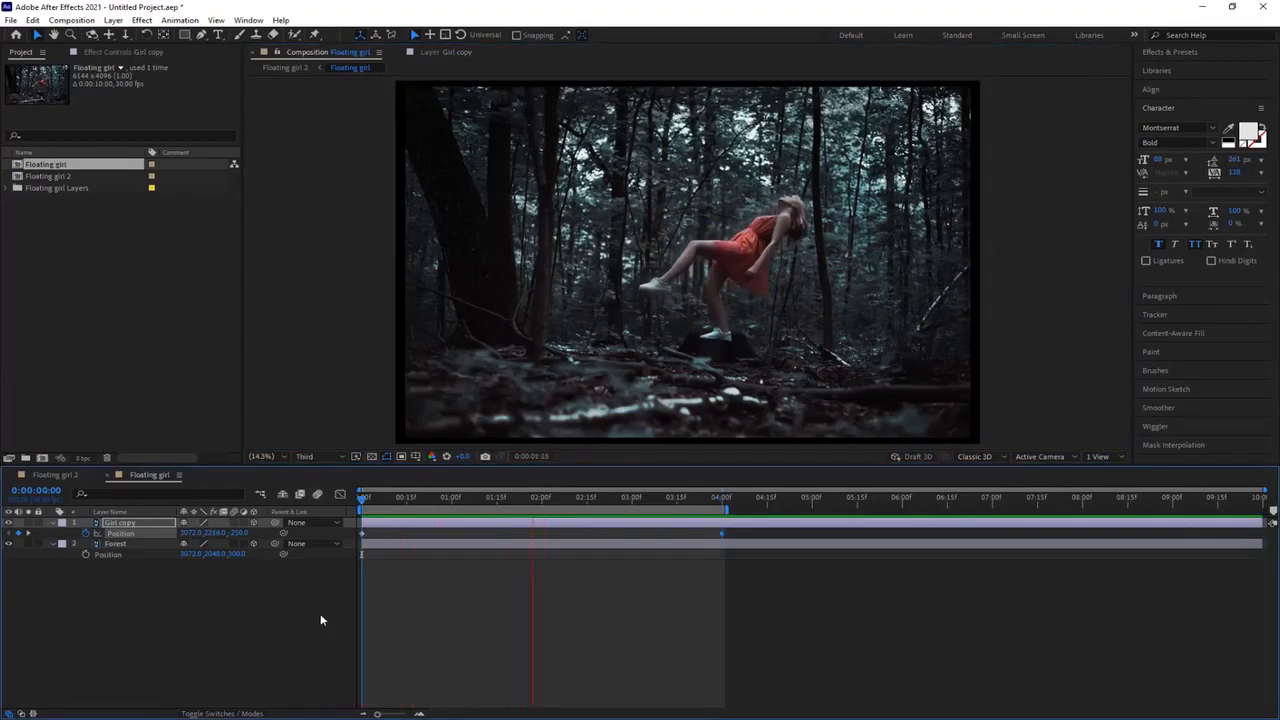
pyautogui.press('space')
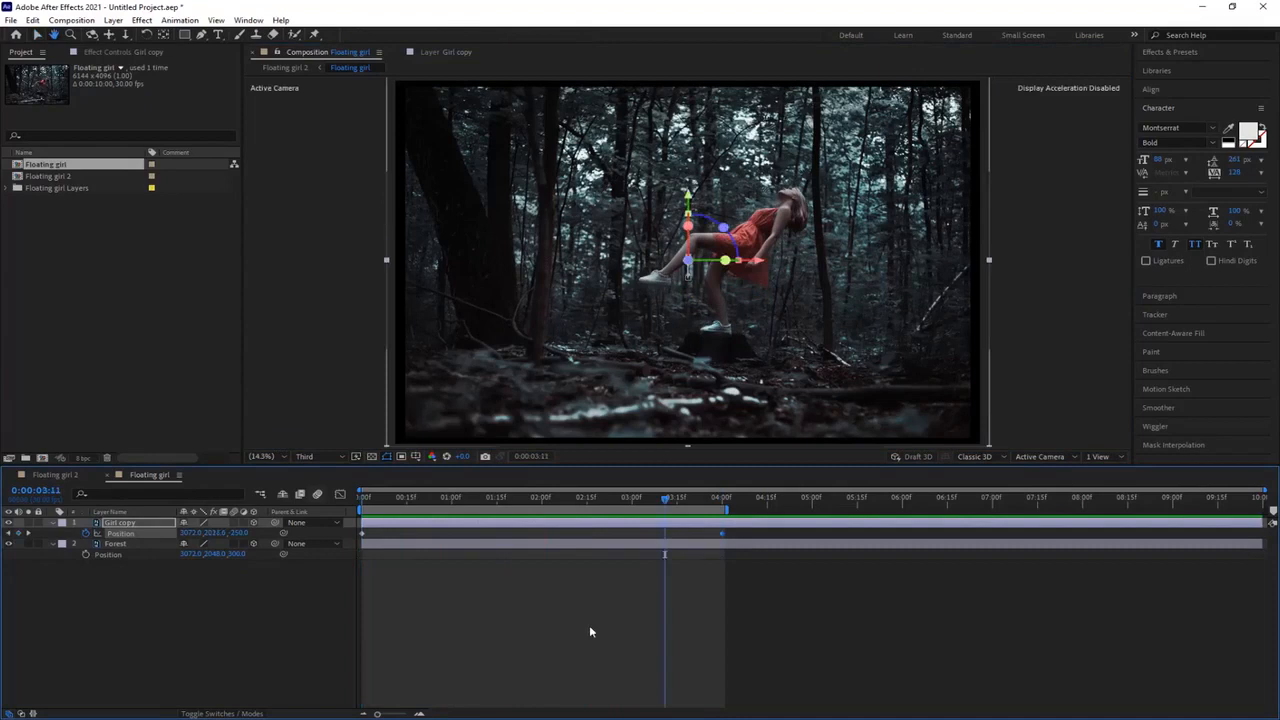
# Step: Animate Girl copy's Z rotation from a slight clockwise tilt at the start to 0° at 4 seconds, and preview it
pyautogui.press('v')
pyautogui.press('k')
pyautogui.press('r')
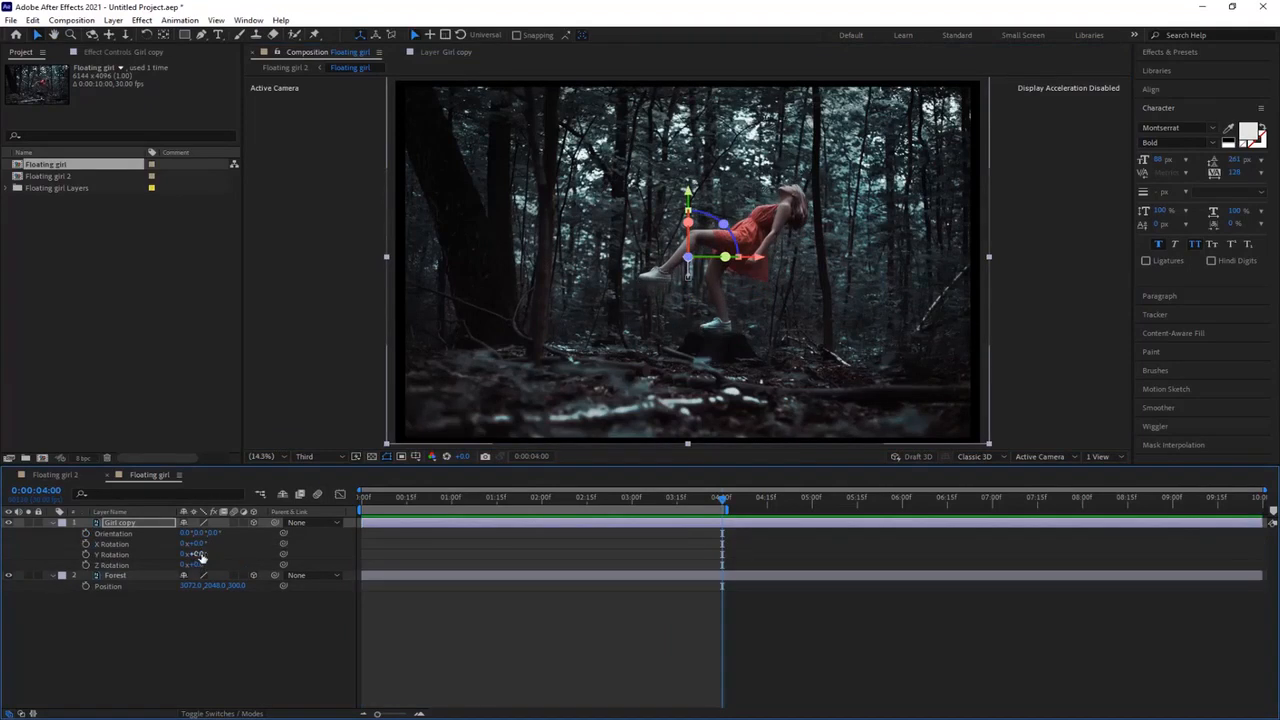
pyautogui.click(86, 565)
pyautogui.moveTo(633, 503); pyautogui.dragTo(347, 510)
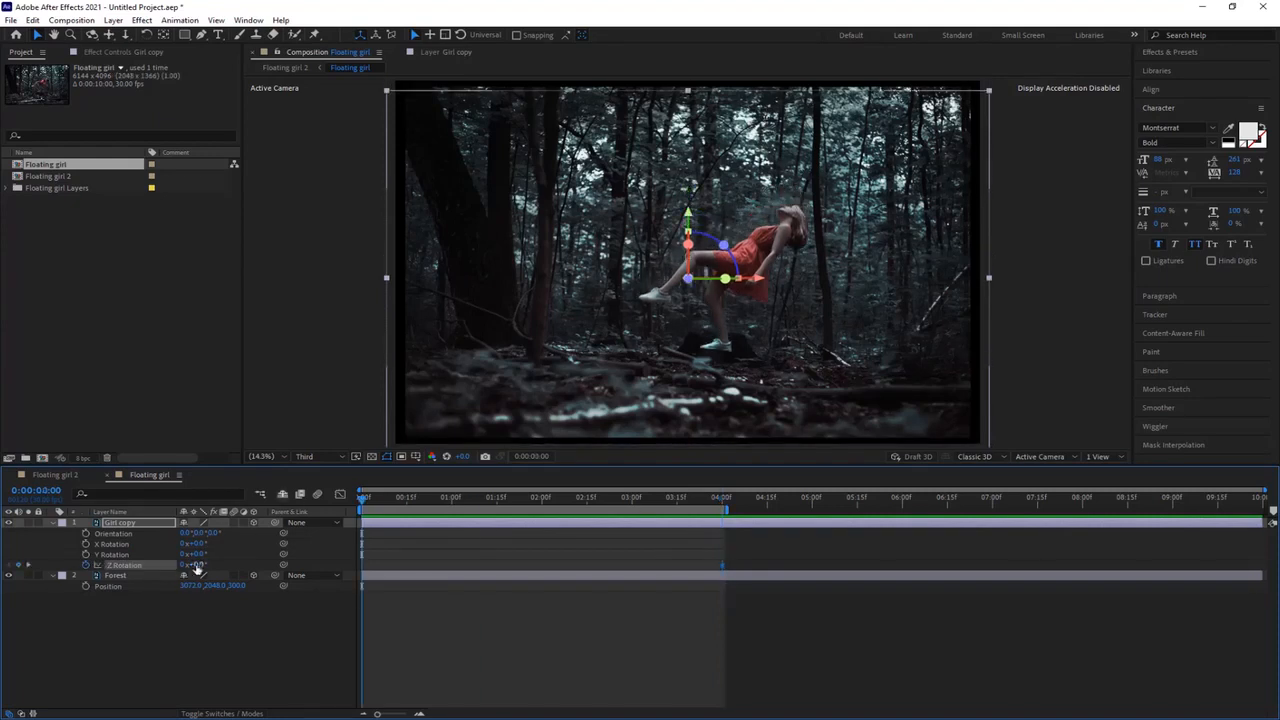
pyautogui.moveTo(193, 565); pyautogui.dragTo(220, 565)
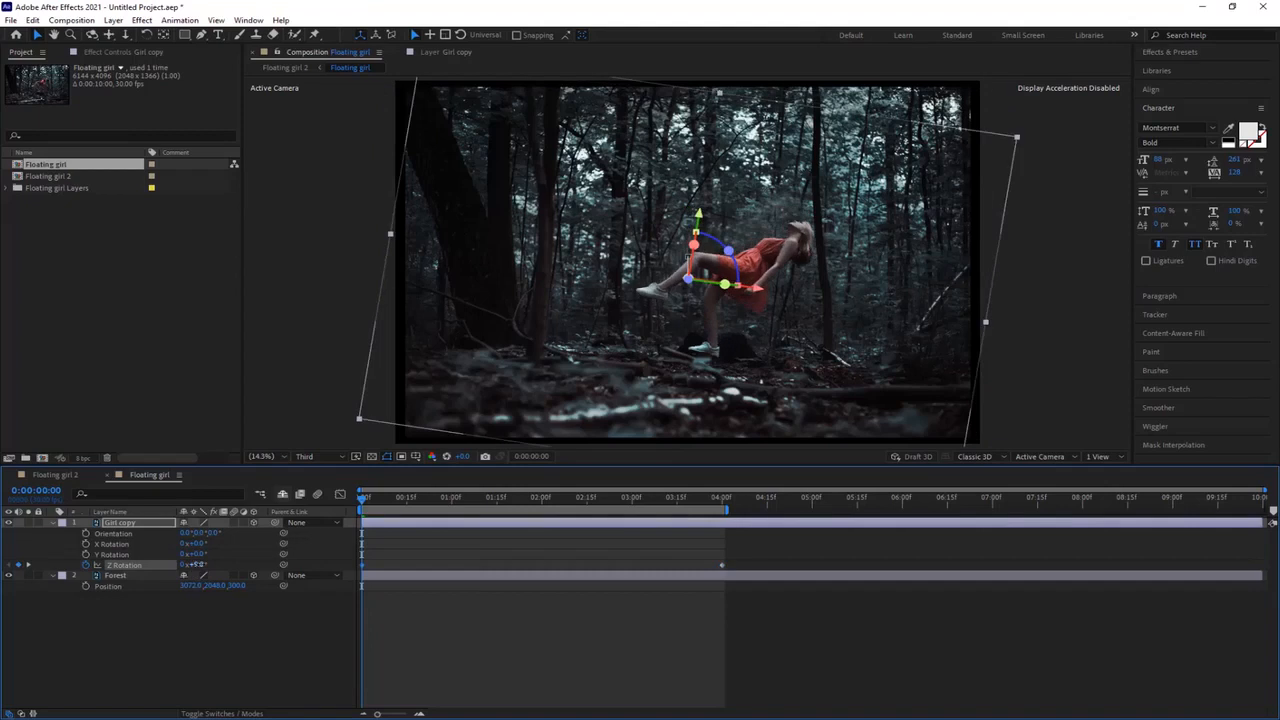
pyautogui.press('space')
pyautogui.press('space')
pyautogui.press('space')
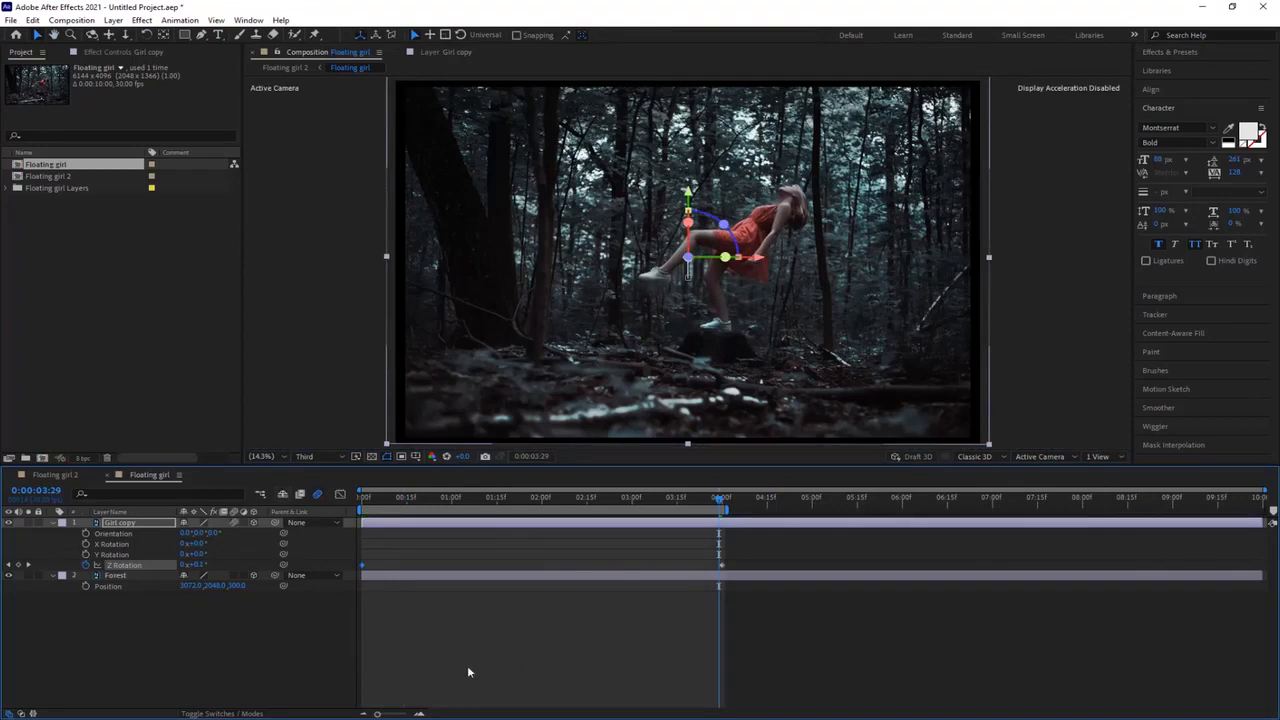
# Step: Collapse Girl copy's properties and create a two-node camera with the 50mm preset
pyautogui.press('u')
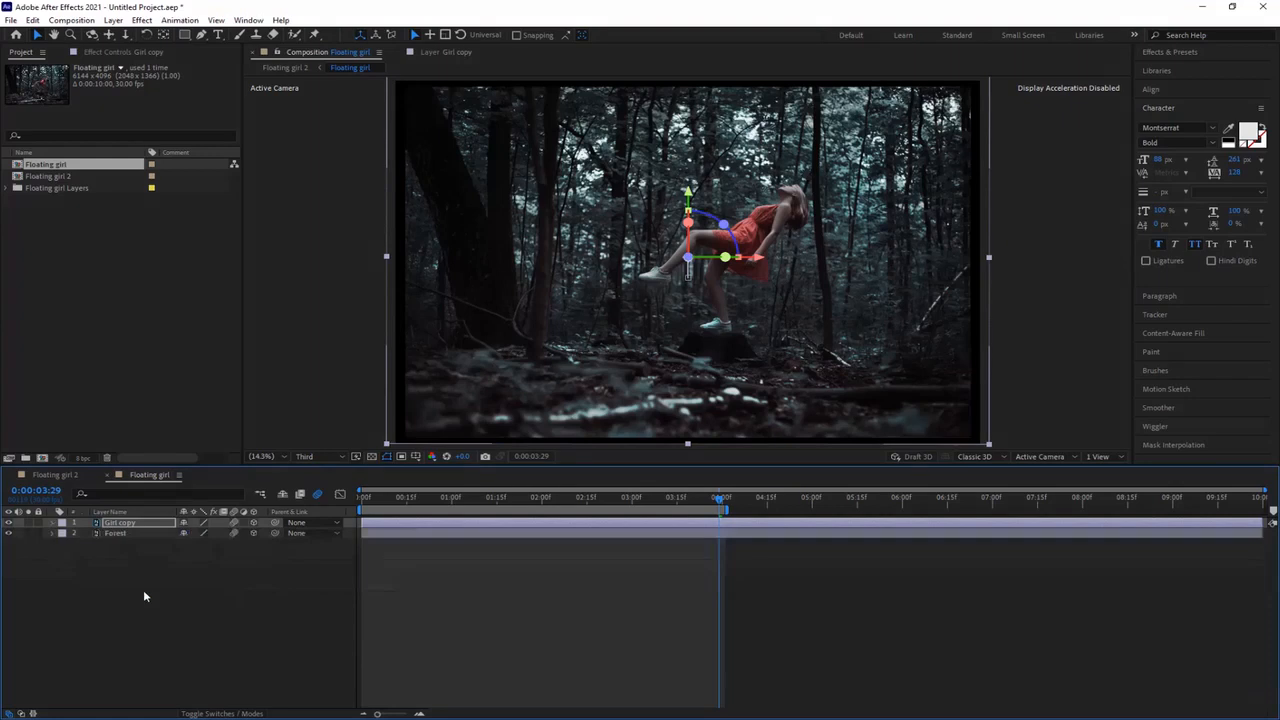
pyautogui.rightClick(143, 596)
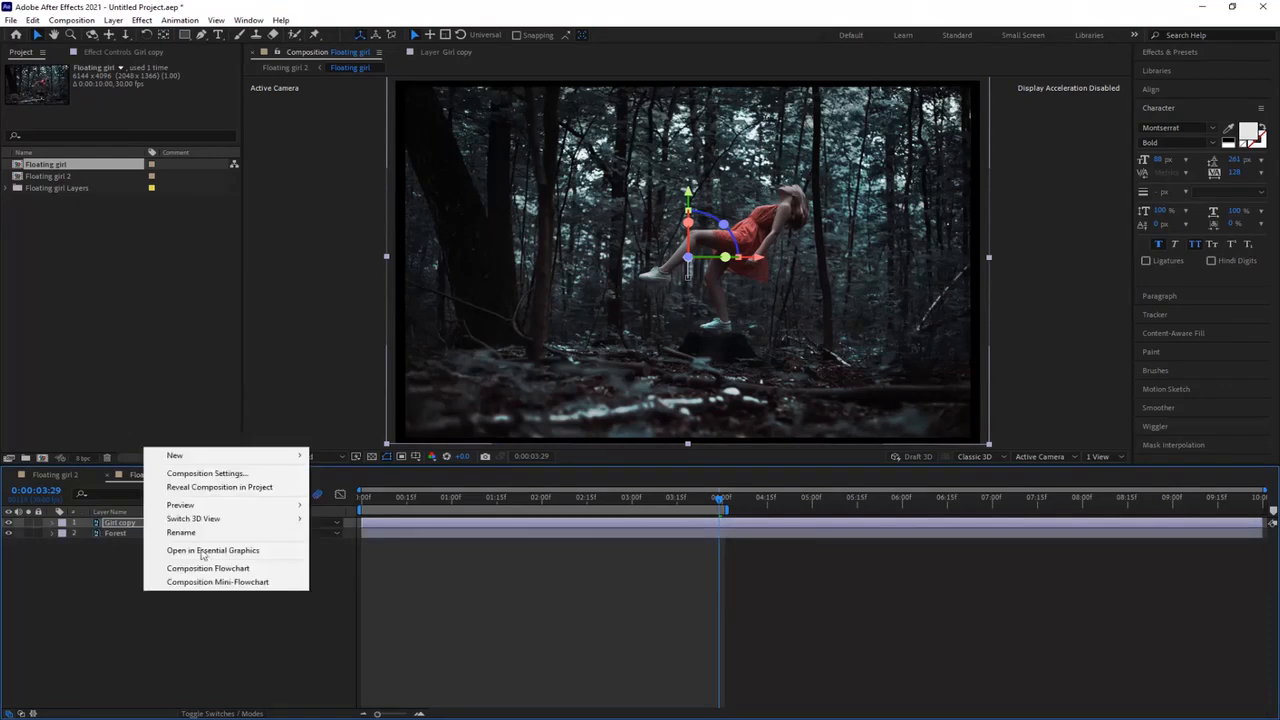
pyautogui.moveTo(210, 456)
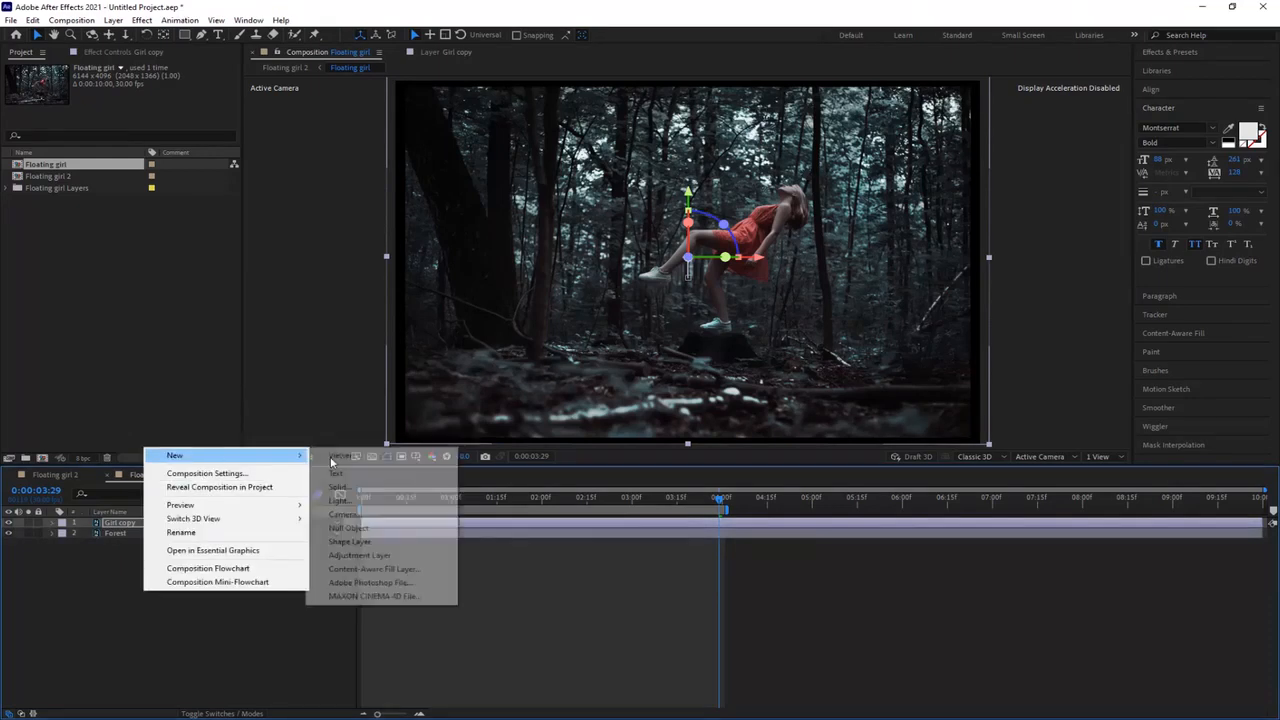
pyautogui.click(345, 514)
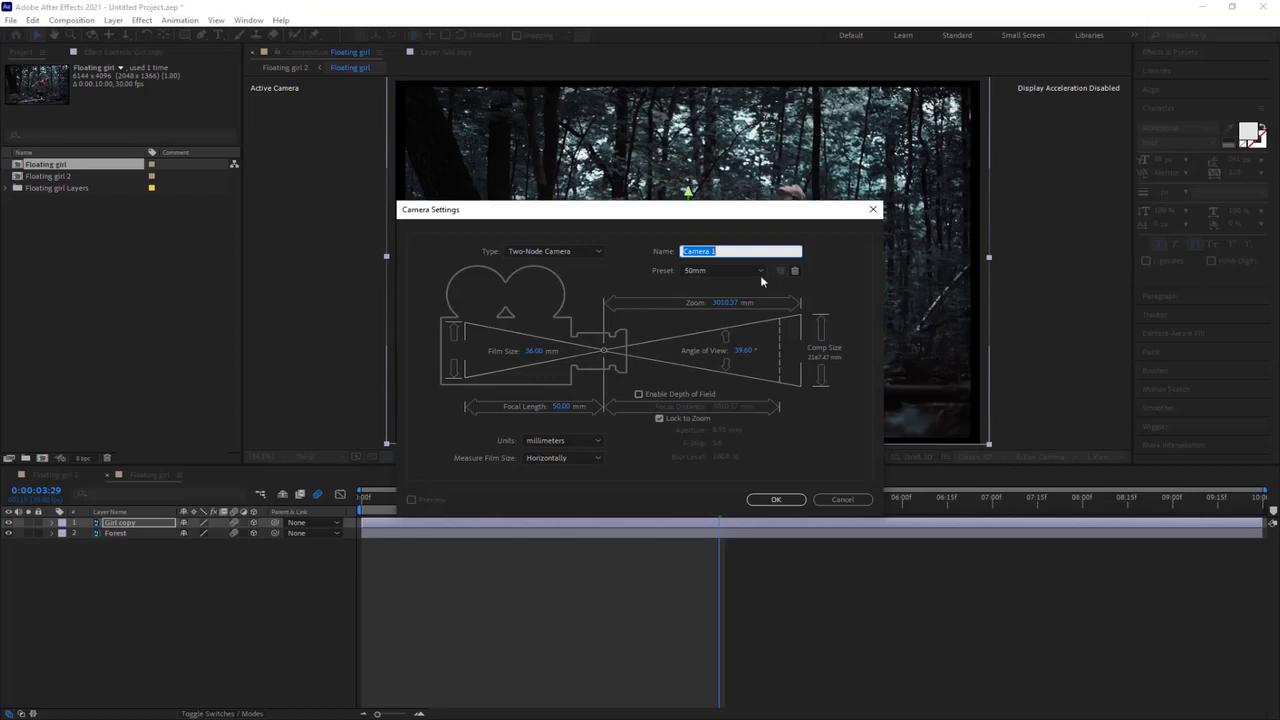
pyautogui.click(772, 499)
# Step: Keyframe Camera 1's position at the start of the timeline and dolly the camera in towards the girl at 4 seconds
pyautogui.press('p')
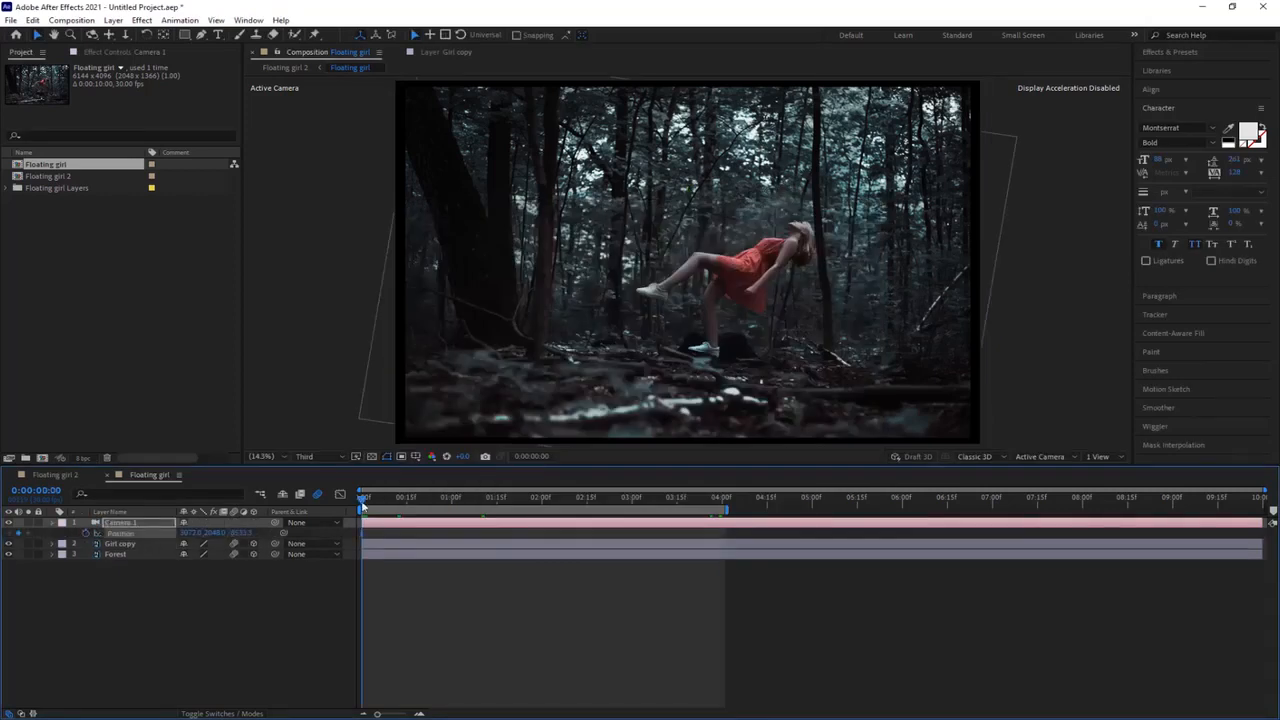
pyautogui.moveTo(363, 505); pyautogui.dragTo(725, 525)
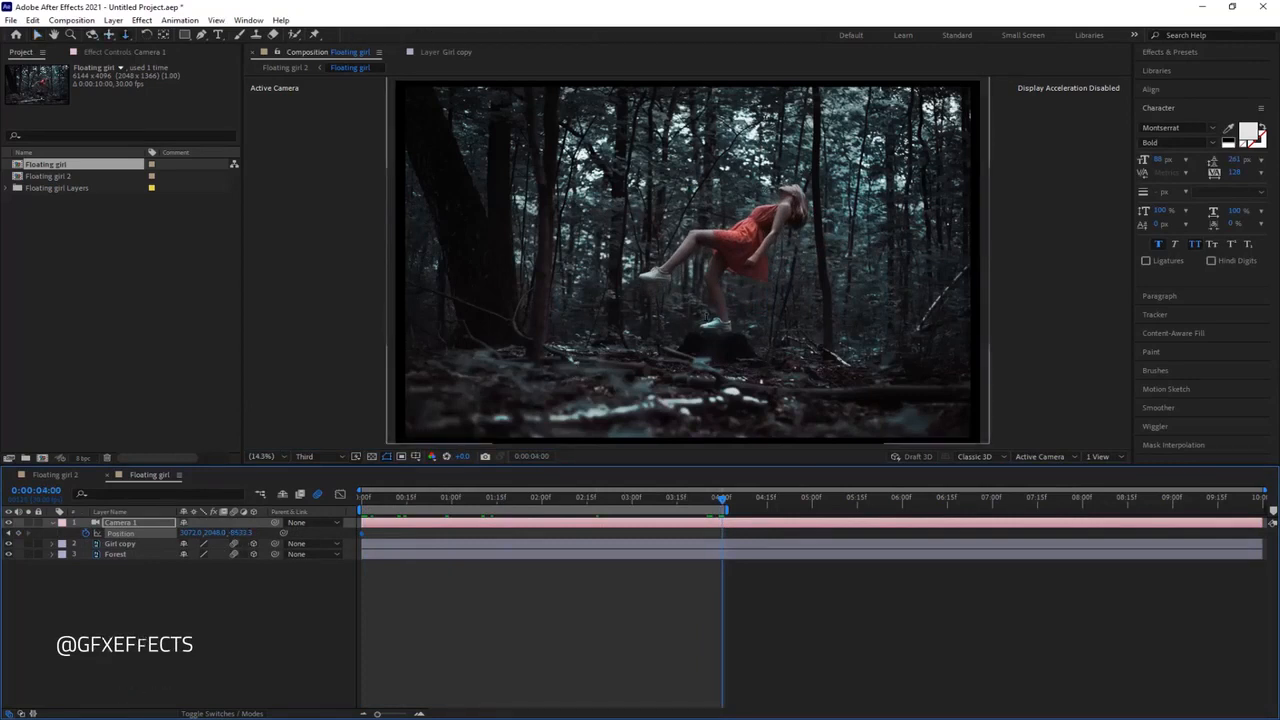
pyautogui.press('c')
pyautogui.moveTo(709, 314); pyautogui.dragTo(717, 250)
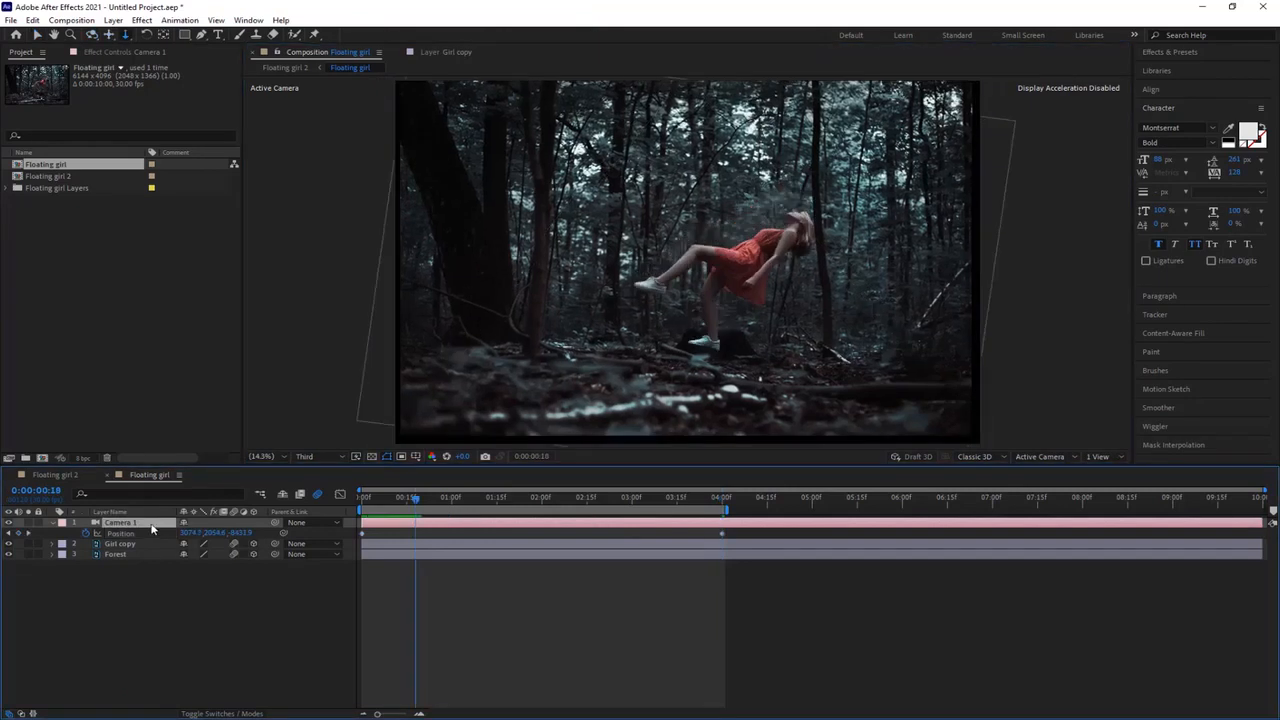
# Step: Change Camera 1's lens preset to 80mm and play back the tighter shot
pyautogui.doubleClick(152, 524)
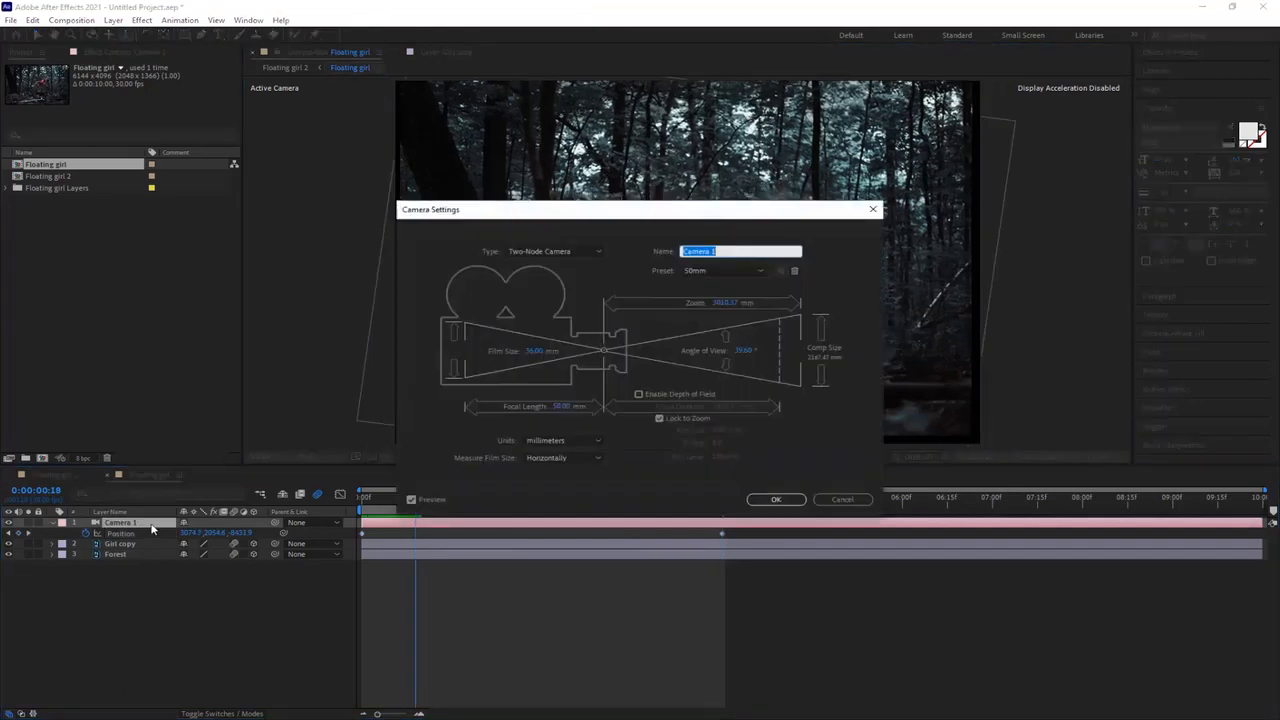
pyautogui.click(759, 270)
pyautogui.click(764, 383)
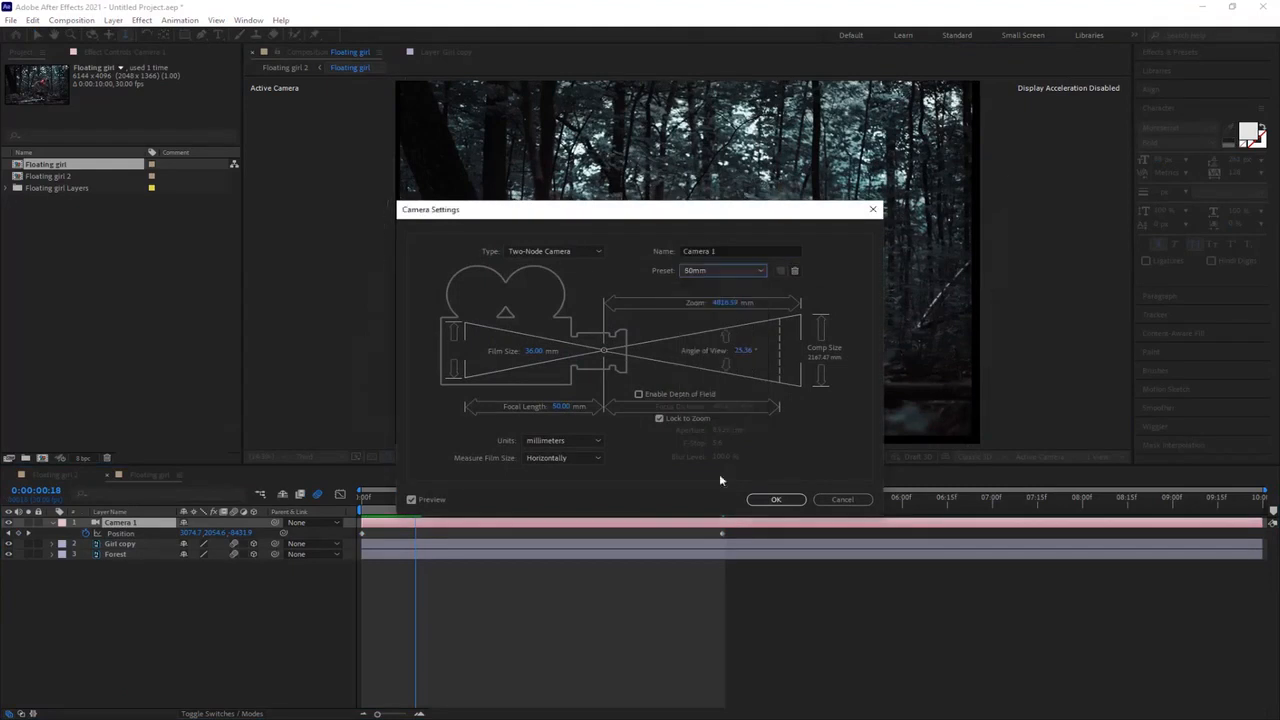
pyautogui.click(770, 500)
pyautogui.press('space')
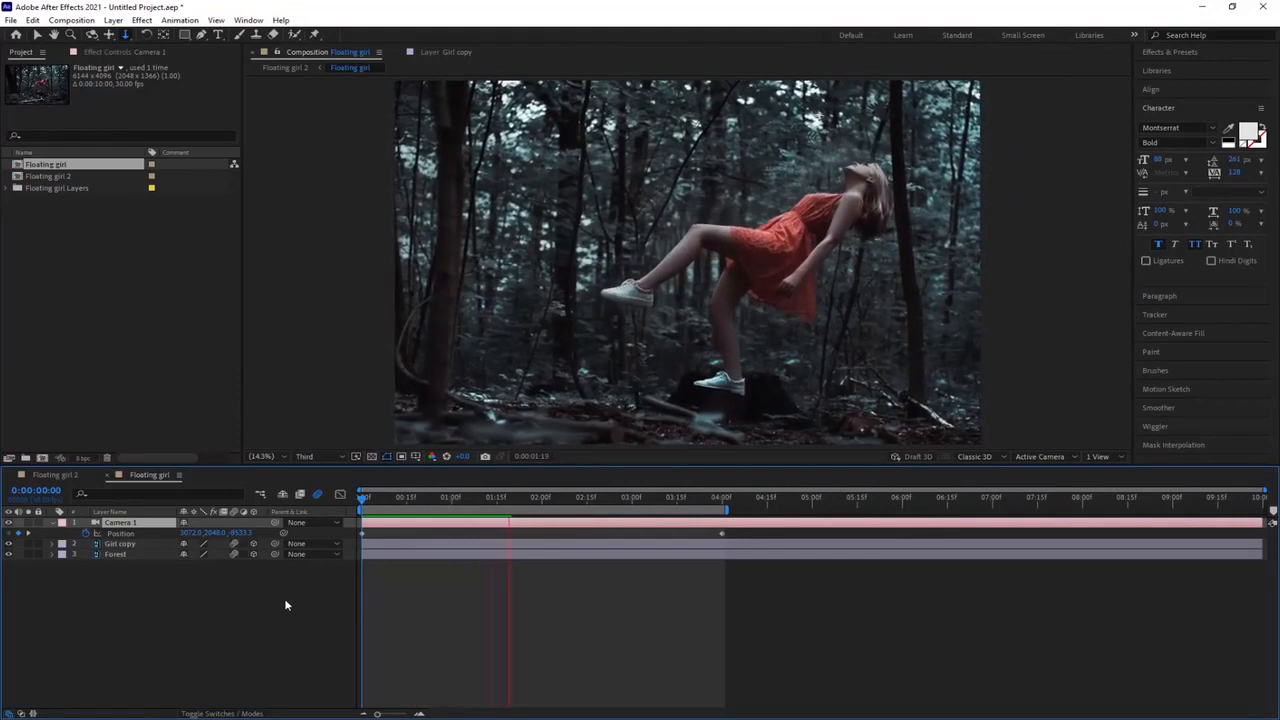
pyautogui.press('space')
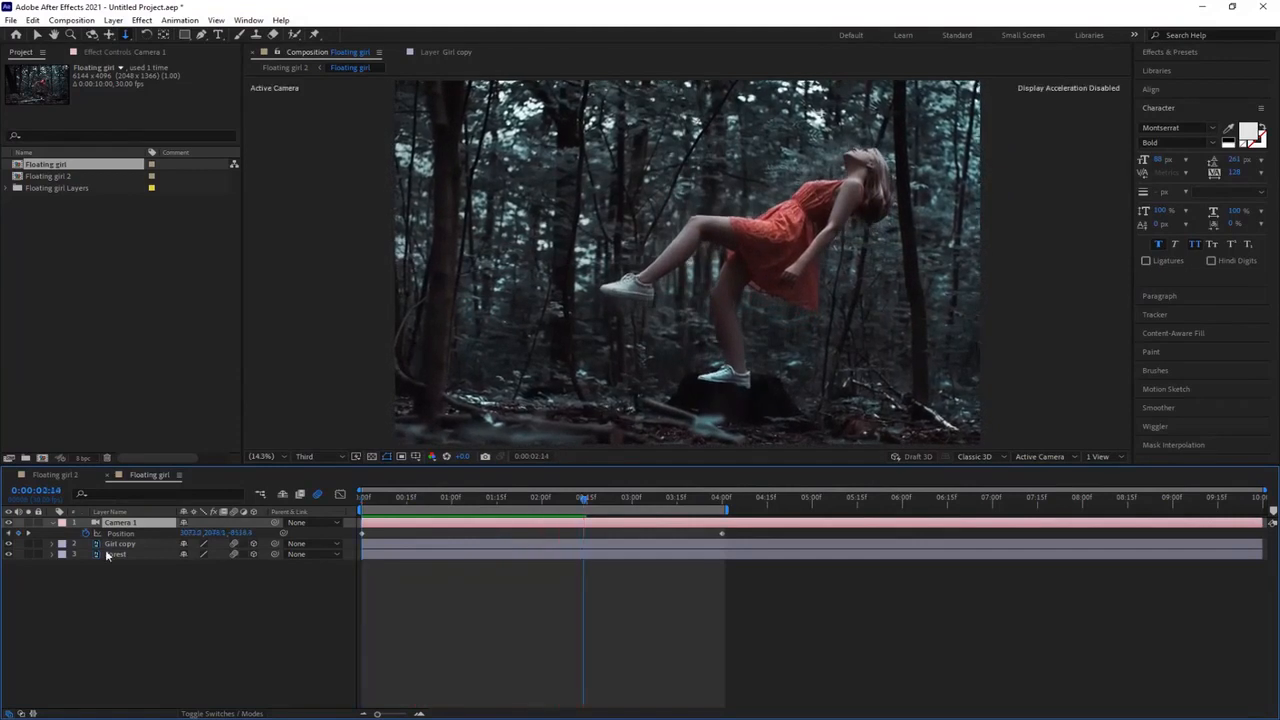
# Step: Animate Camera 1's Z rotation from a slight negative angle at the start of the timeline to 0° at 4 seconds
pyautogui.hotkey('shift', 'r')
pyautogui.moveTo(586, 505); pyautogui.dragTo(362, 503)
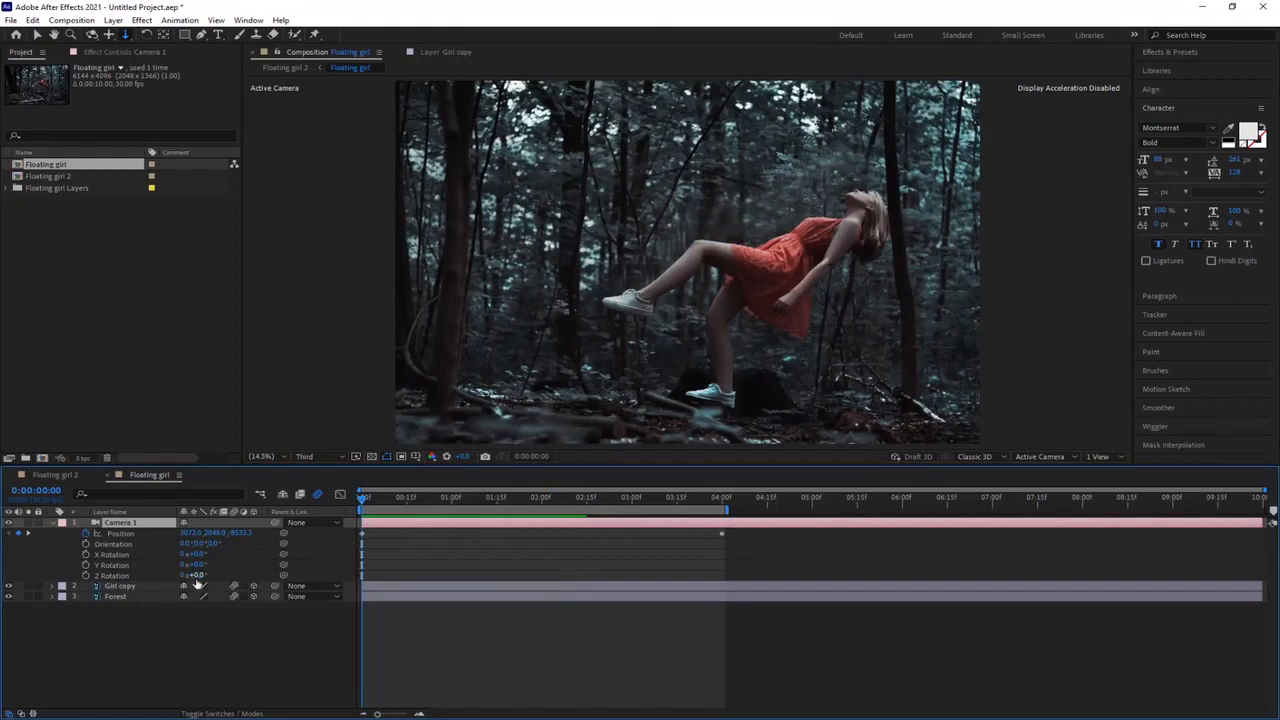
pyautogui.click(86, 576)
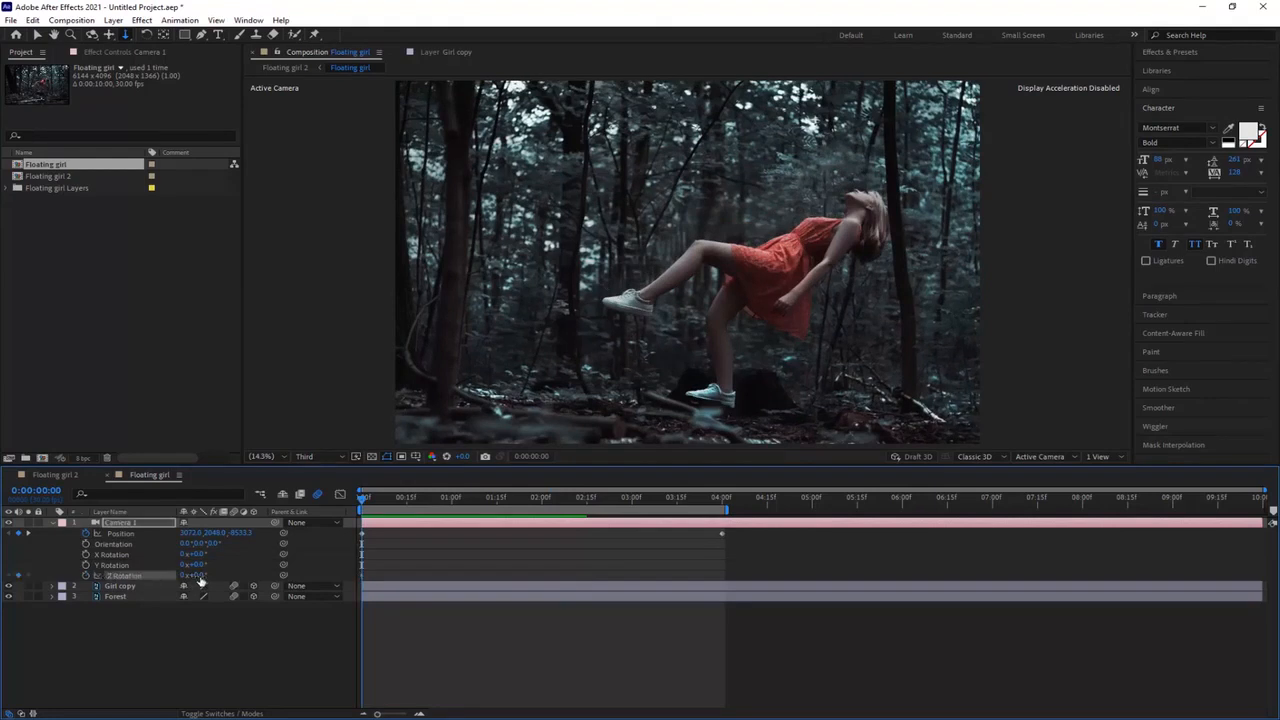
pyautogui.moveTo(200, 580); pyautogui.dragTo(189, 580)
pyautogui.moveTo(362, 500); pyautogui.dragTo(270, 620)
pyautogui.click(200, 576)
pyautogui.write('0')
pyautogui.press('Return')
pyautogui.press('space')
pyautogui.click(389, 503)
pyautogui.moveTo(389, 503); pyautogui.dragTo(354, 505)
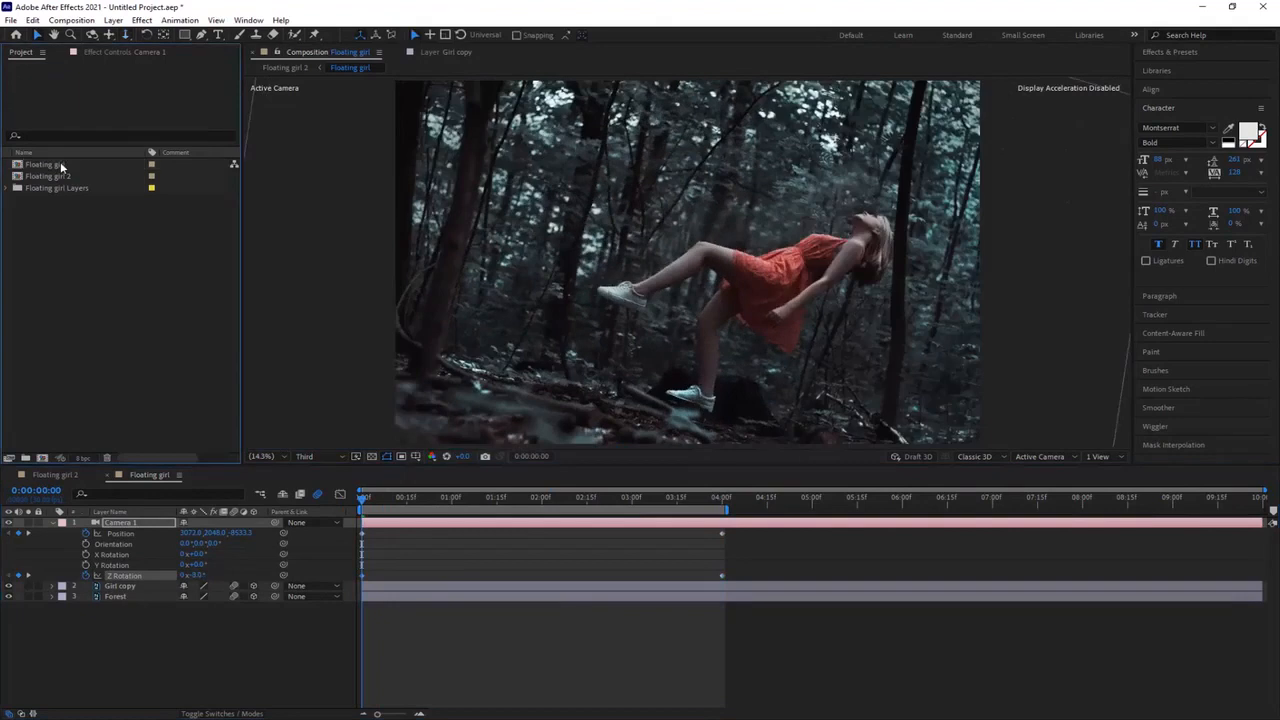
# Step: Rename the Floating girl composition to Composite and preview the camera animation
pyautogui.click(61, 165)
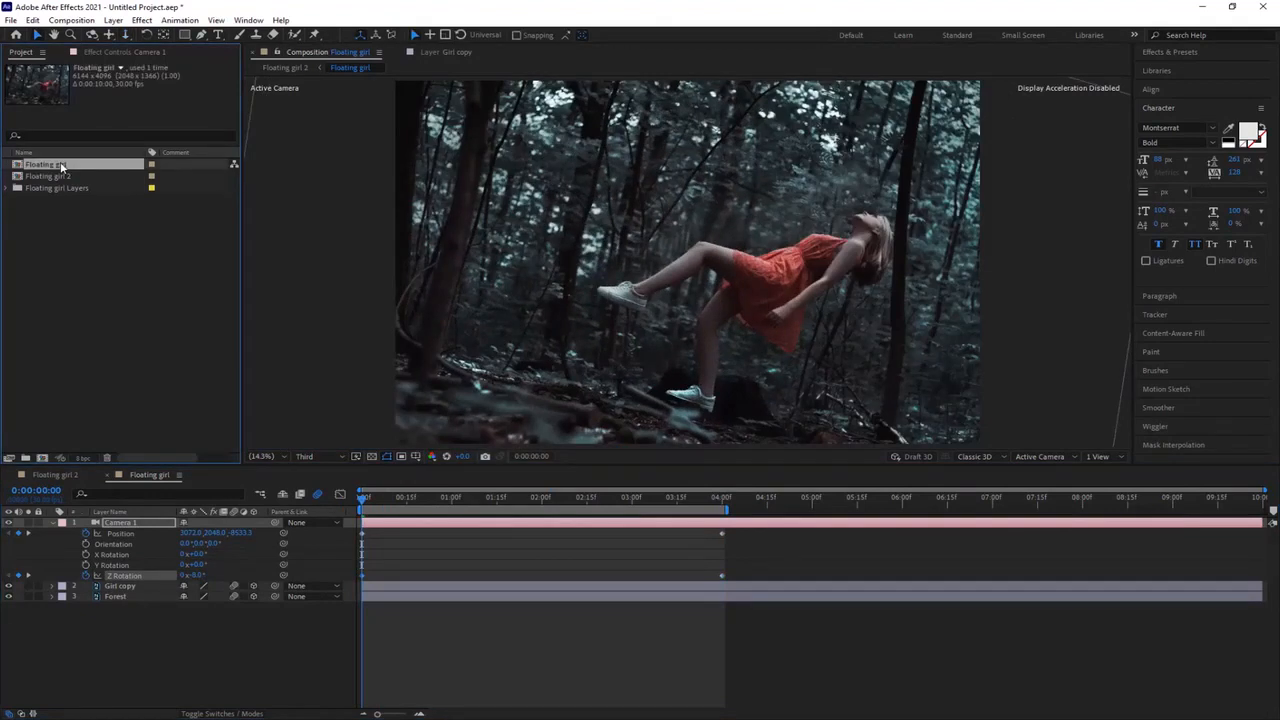
pyautogui.press('Return')
pyautogui.write('Composite')
pyautogui.press('Return')
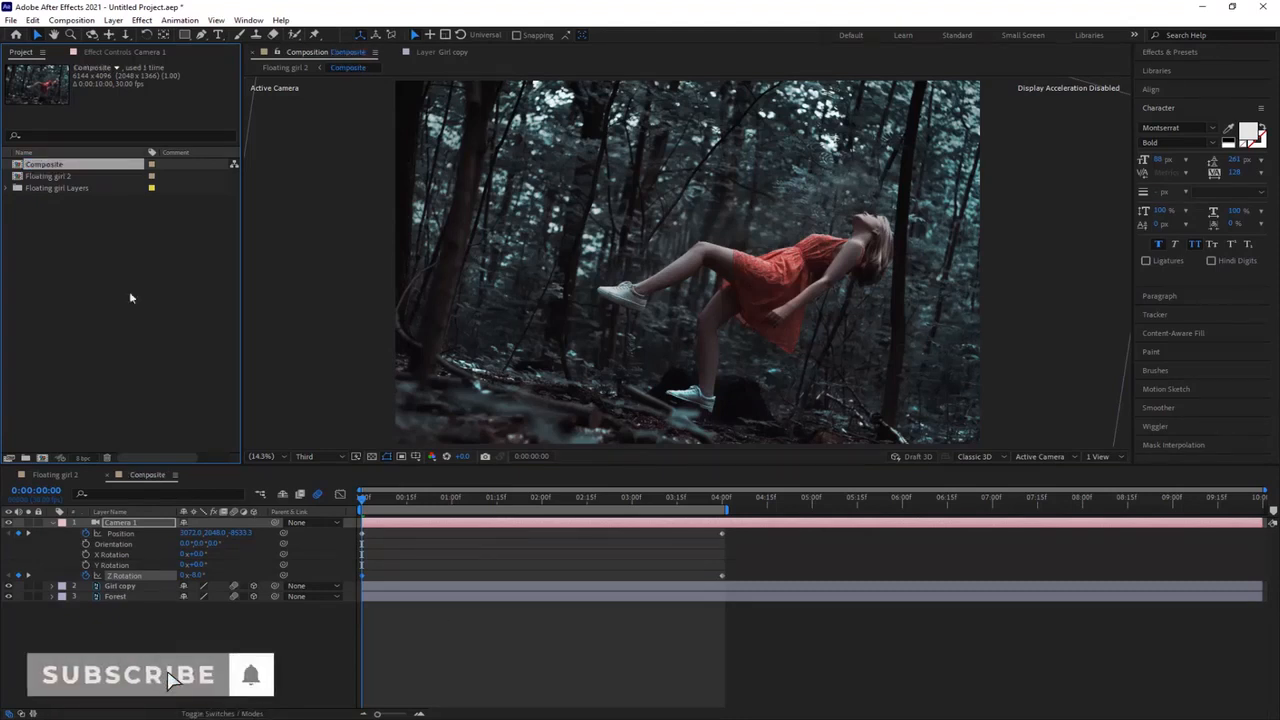
pyautogui.press('space')
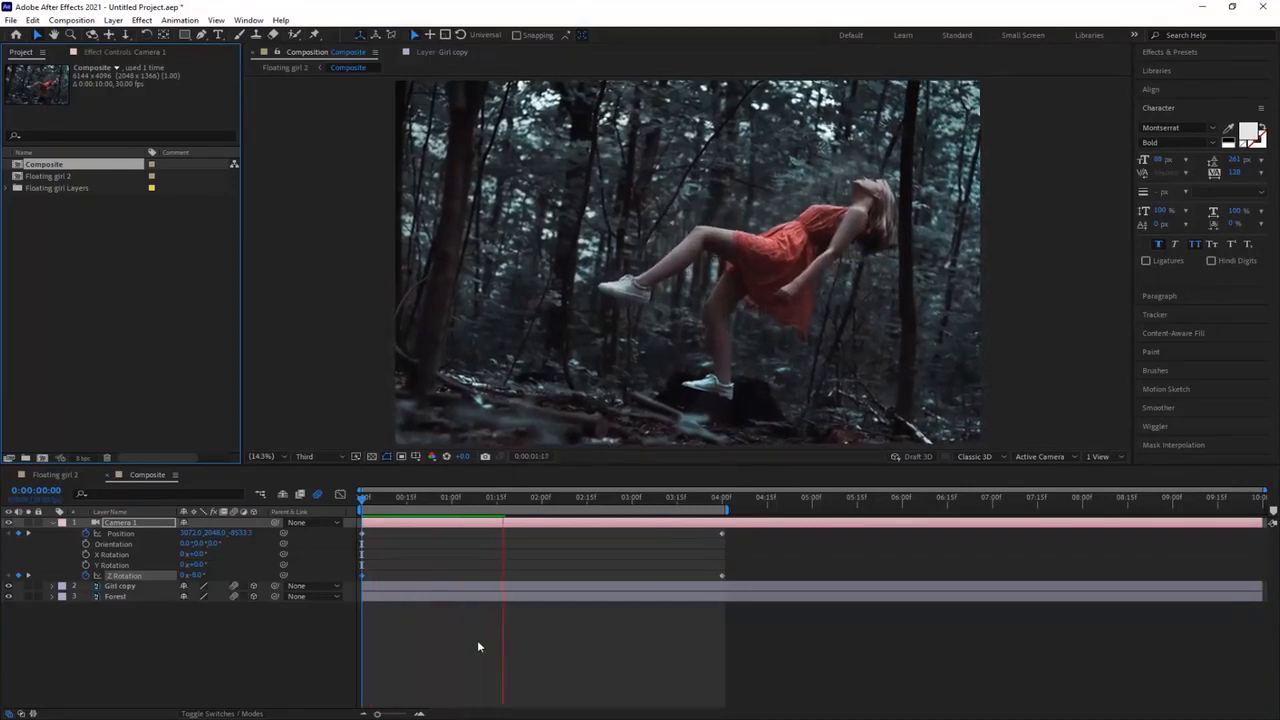
pyautogui.press('space')
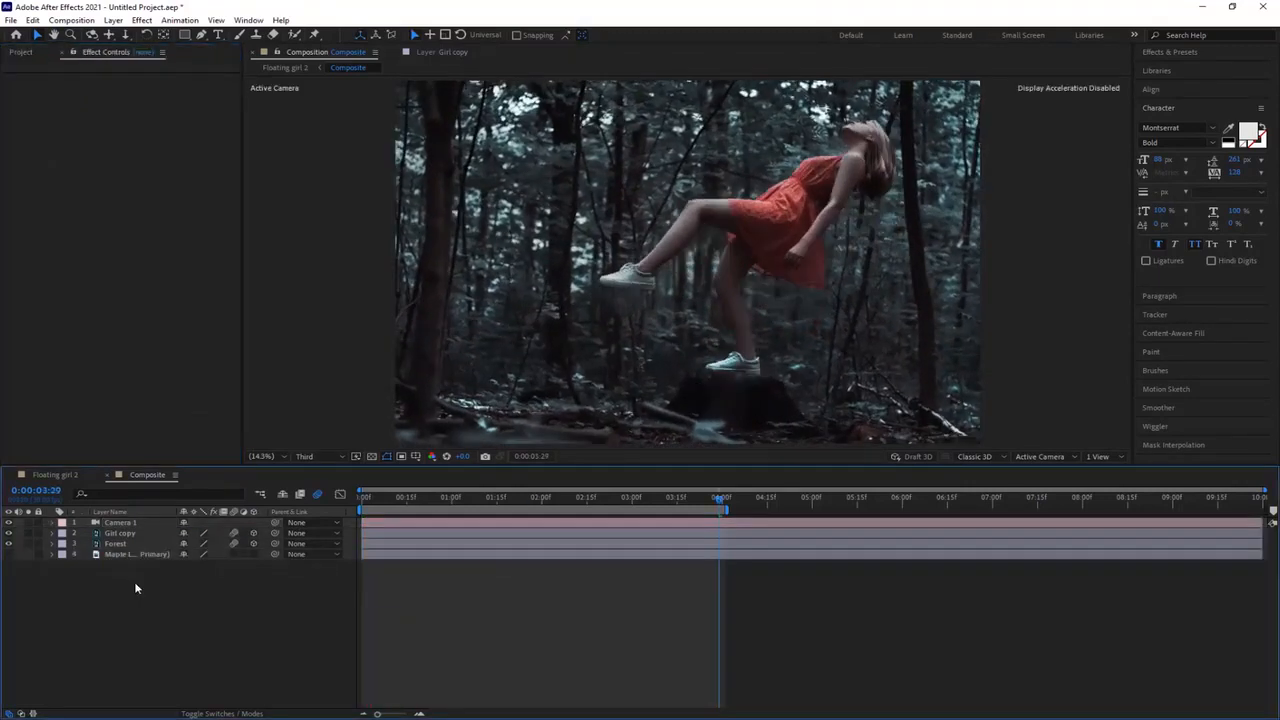
# Step: Add an adjustment layer above the camera and apply the Camera Lens Blur effect to it
pyautogui.rightClick(134, 581)
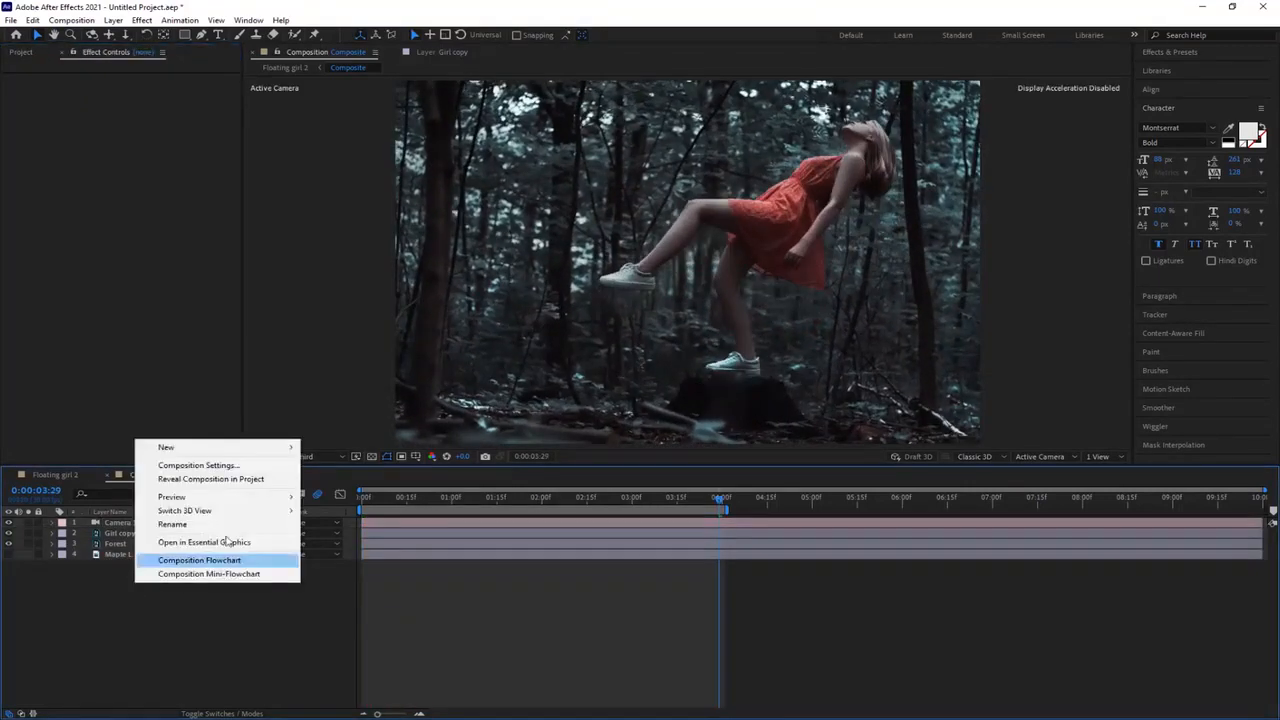
pyautogui.moveTo(215, 449)
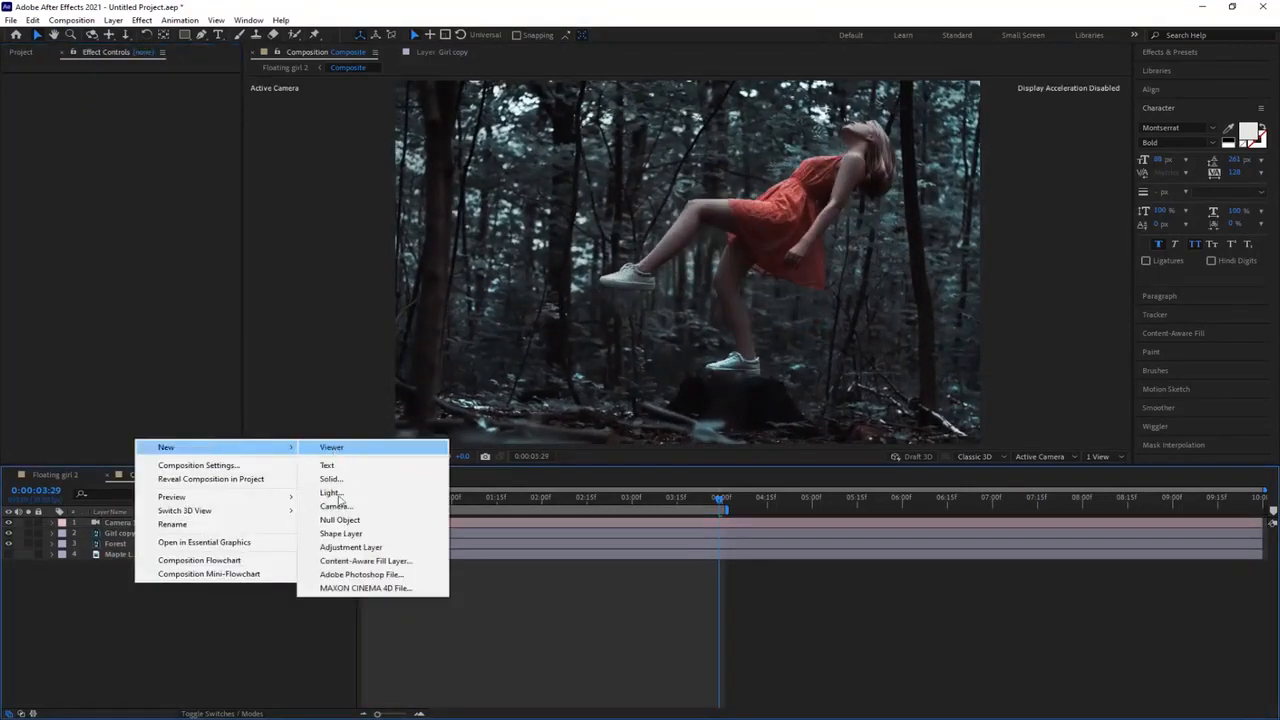
pyautogui.click(350, 547)
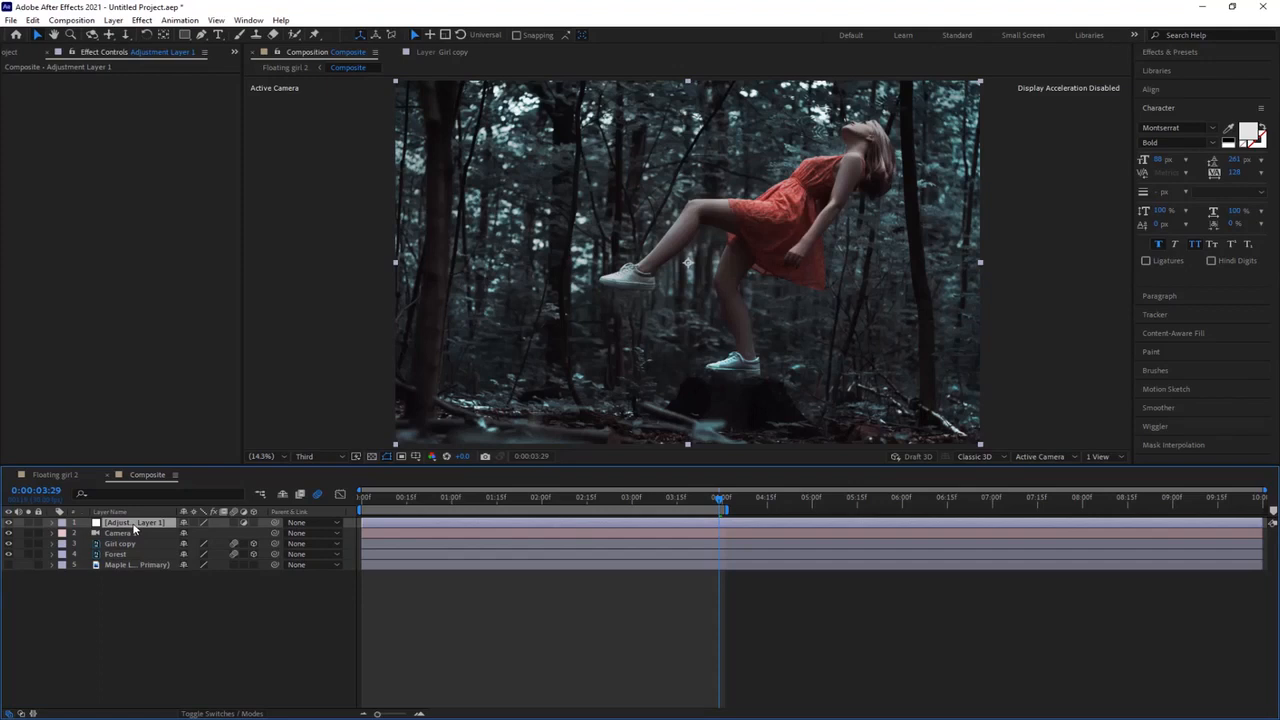
pyautogui.hotkey('ctrl', 'space')
pyautogui.write('Cam')
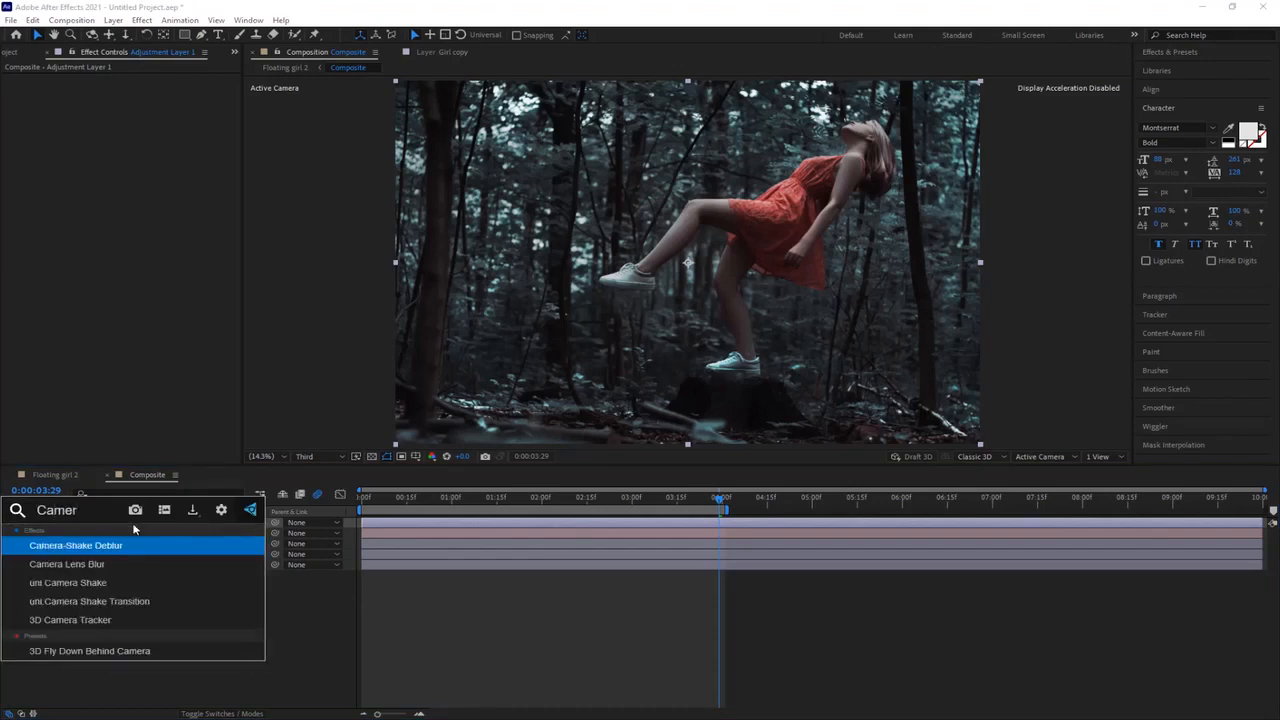
pyautogui.doubleClick(97, 567)
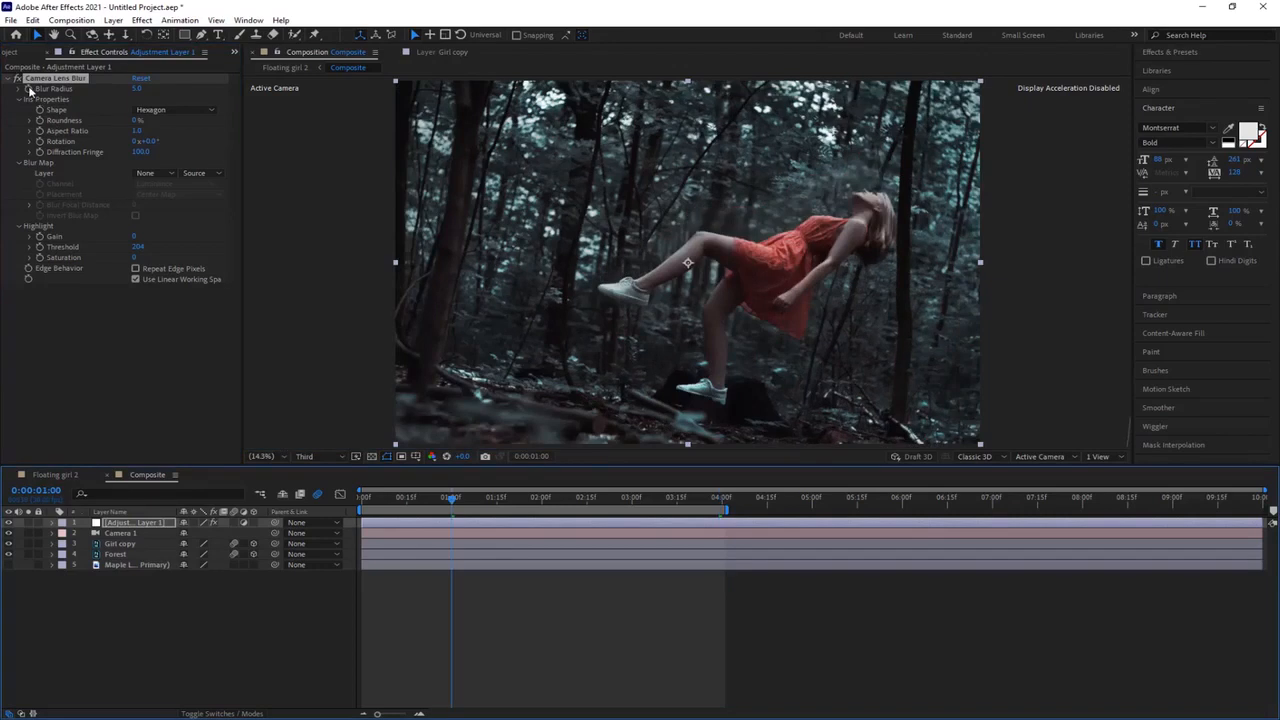
# Step: Turn on keyframing for the Camera Lens Blur's Blur Radius and set it to 50 at the start of the timeline
pyautogui.click(29, 90)
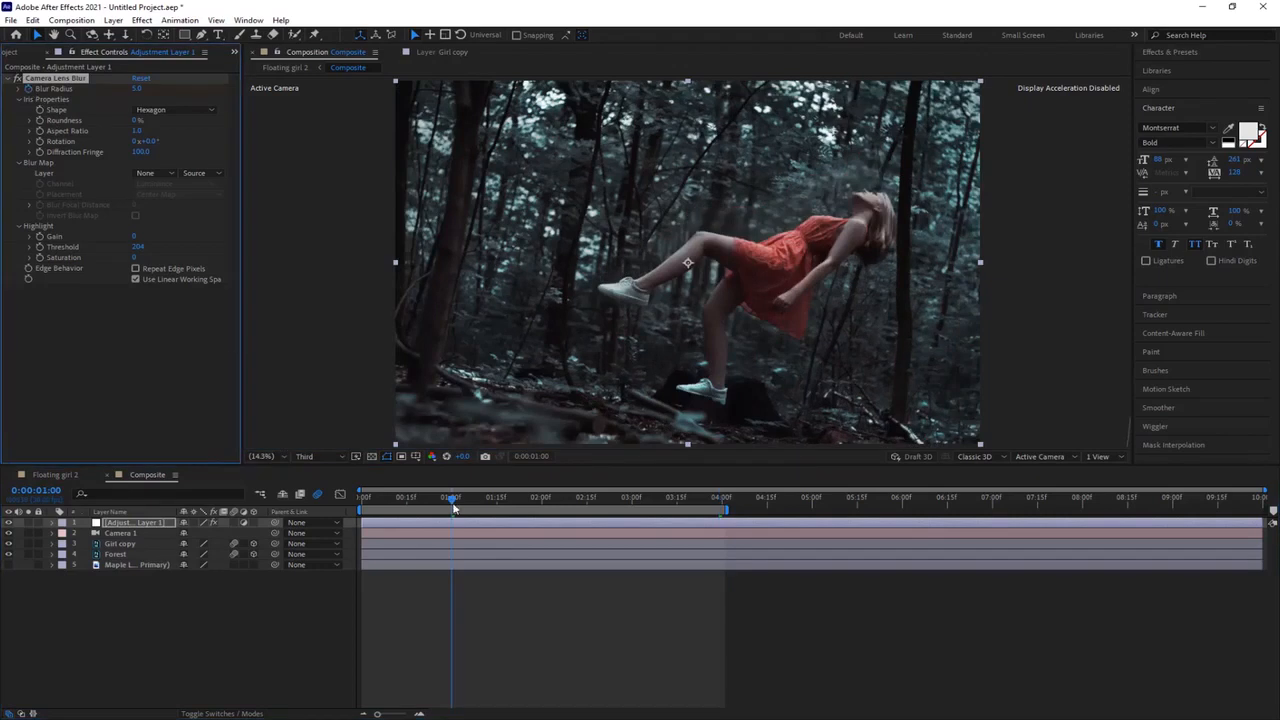
pyautogui.moveTo(454, 507); pyautogui.dragTo(358, 502)
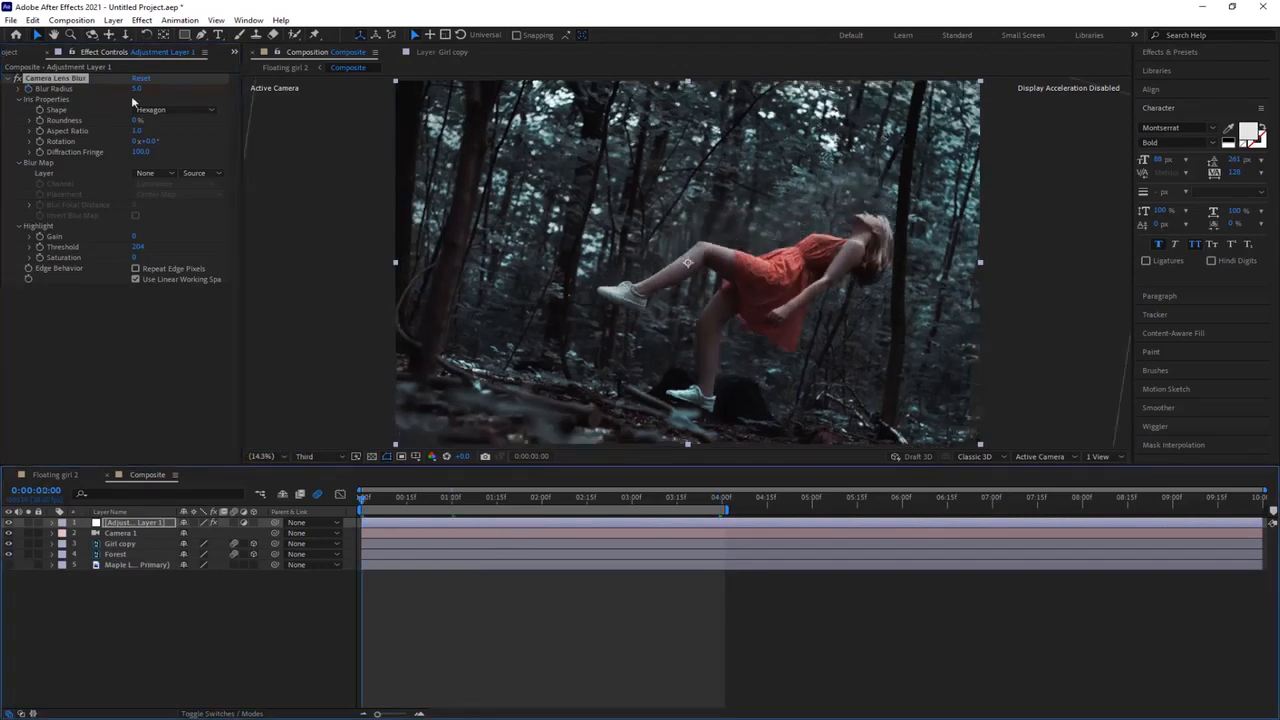
pyautogui.click(137, 89)
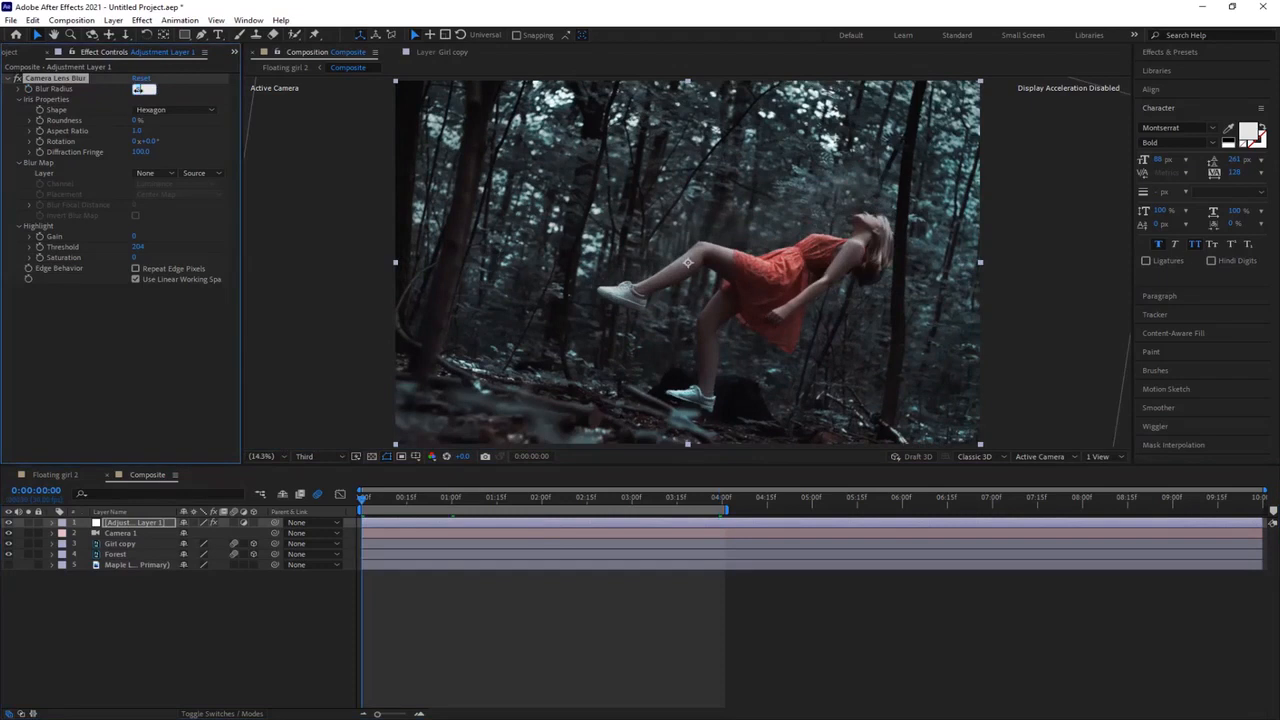
pyautogui.write('50')
pyautogui.press('Return')
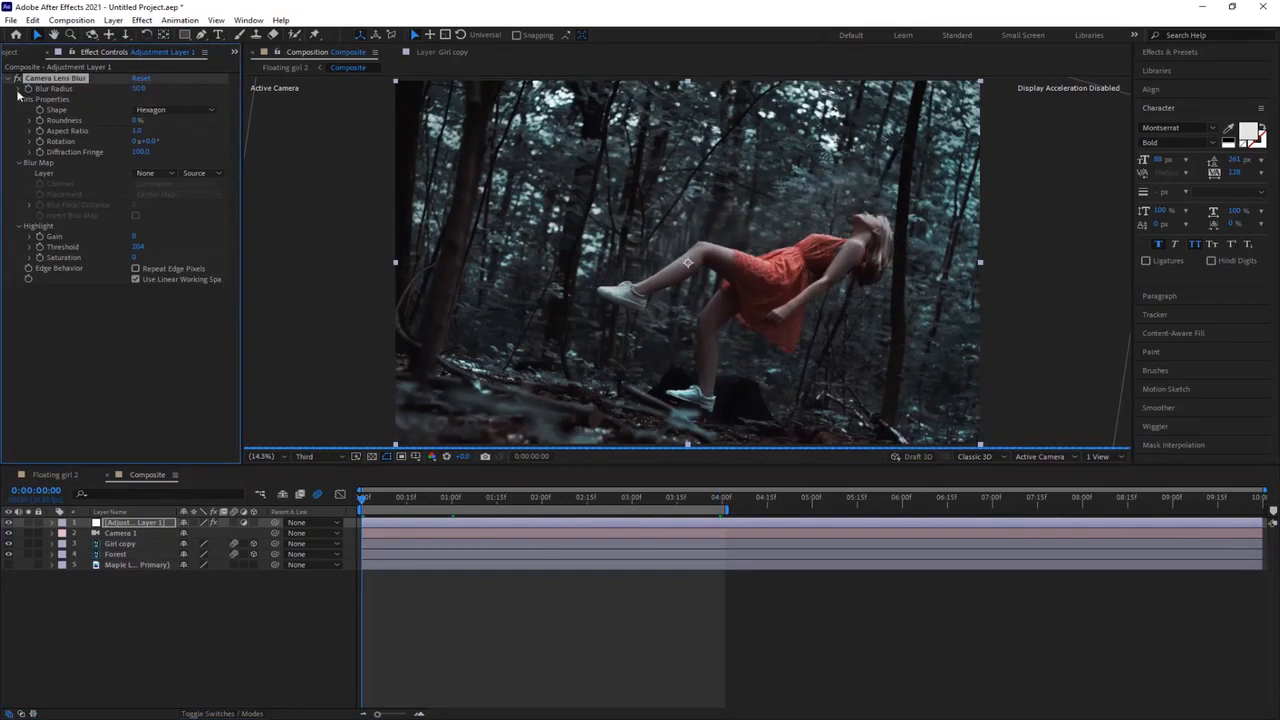
pyautogui.moveTo(362, 505); pyautogui.dragTo(420, 505)
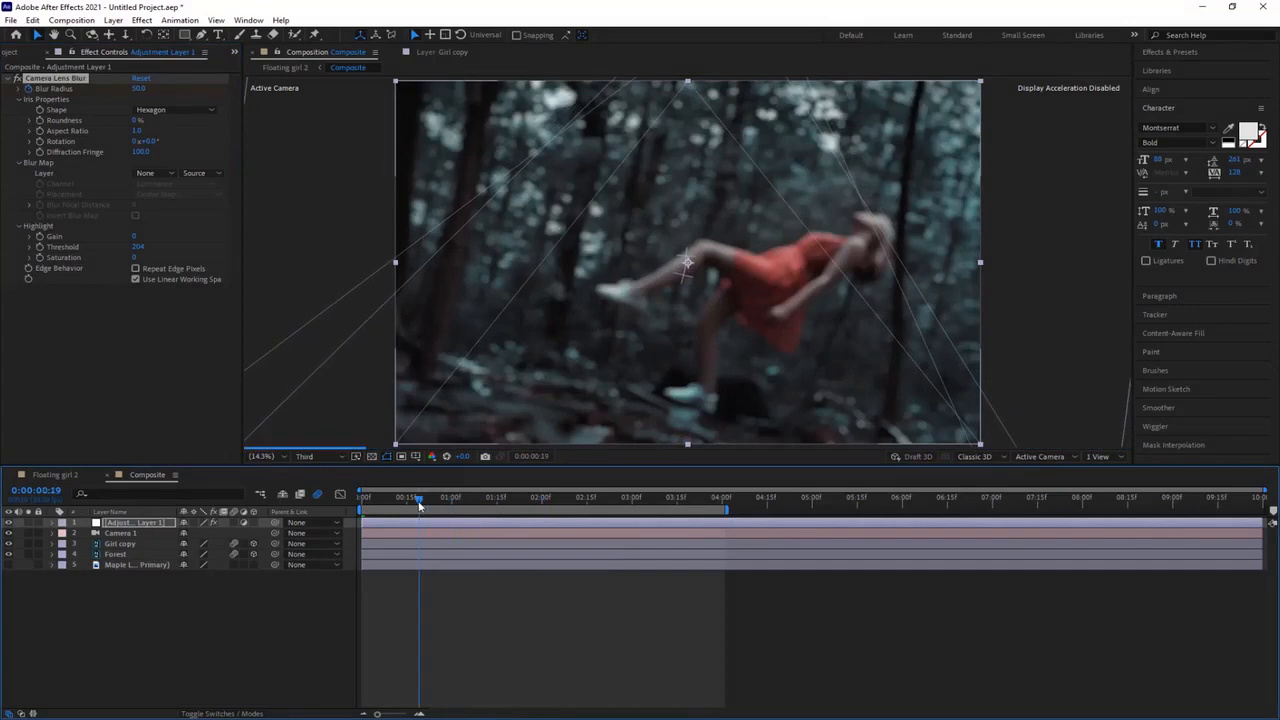
# Step: Set the Camera Lens Blur's Blur Radius to 5 at 0:00:00:19 on the timeline
pyautogui.click(138, 89)
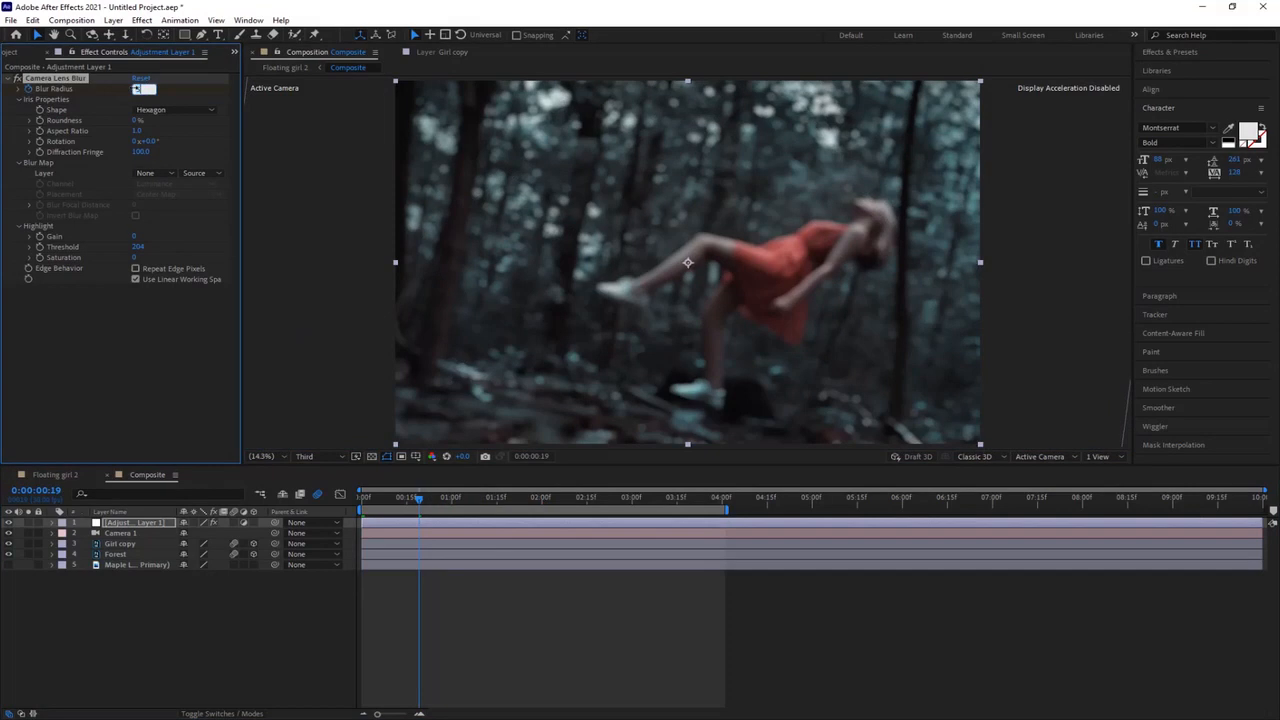
pyautogui.write('5.0')
pyautogui.press('Return')
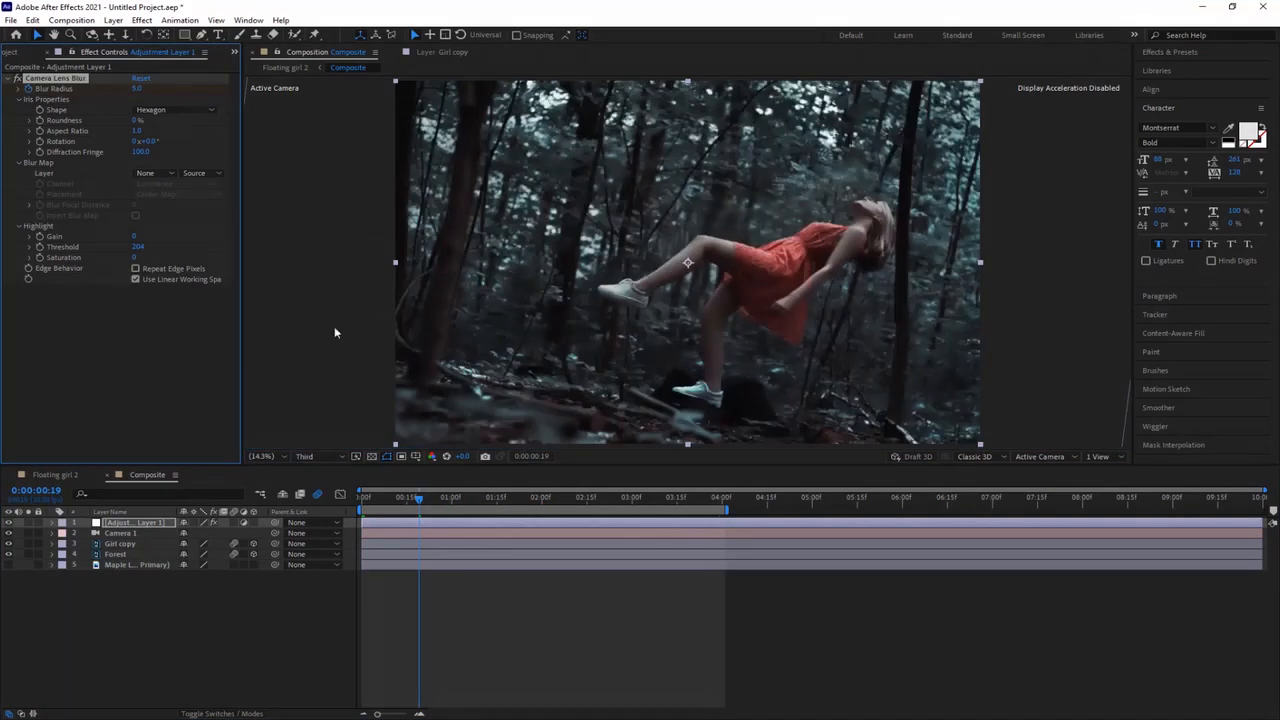
pyautogui.click(406, 502)
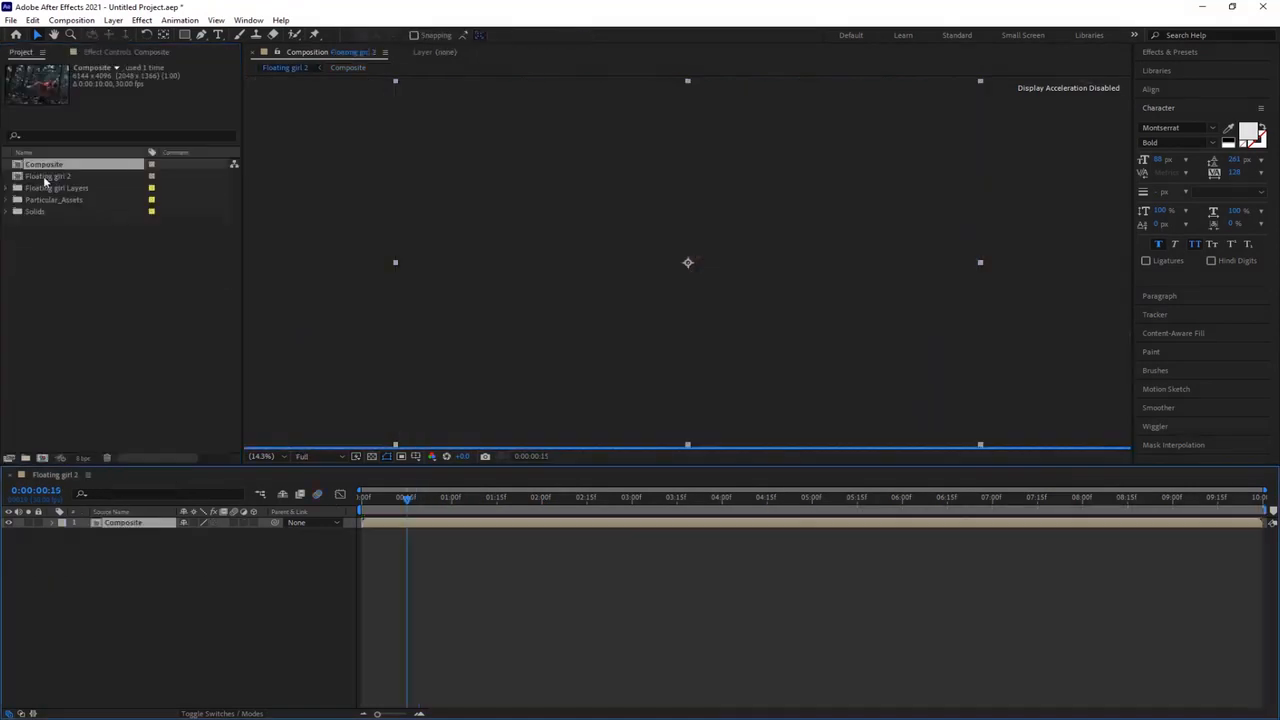
# Step: Create a new composition from Composite and set it to 1920 × 1080 px with a duration of 5 seconds
pyautogui.moveTo(58, 192); pyautogui.dragTo(43, 461)
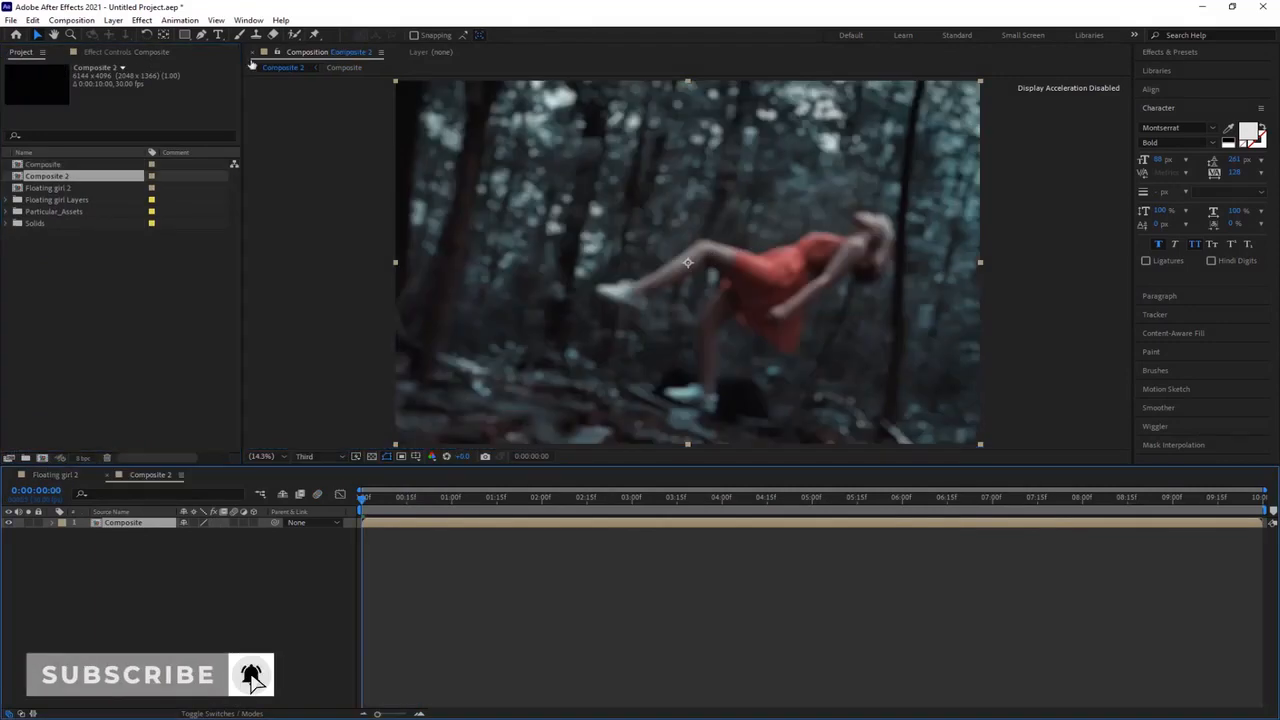
pyautogui.click(72, 20)
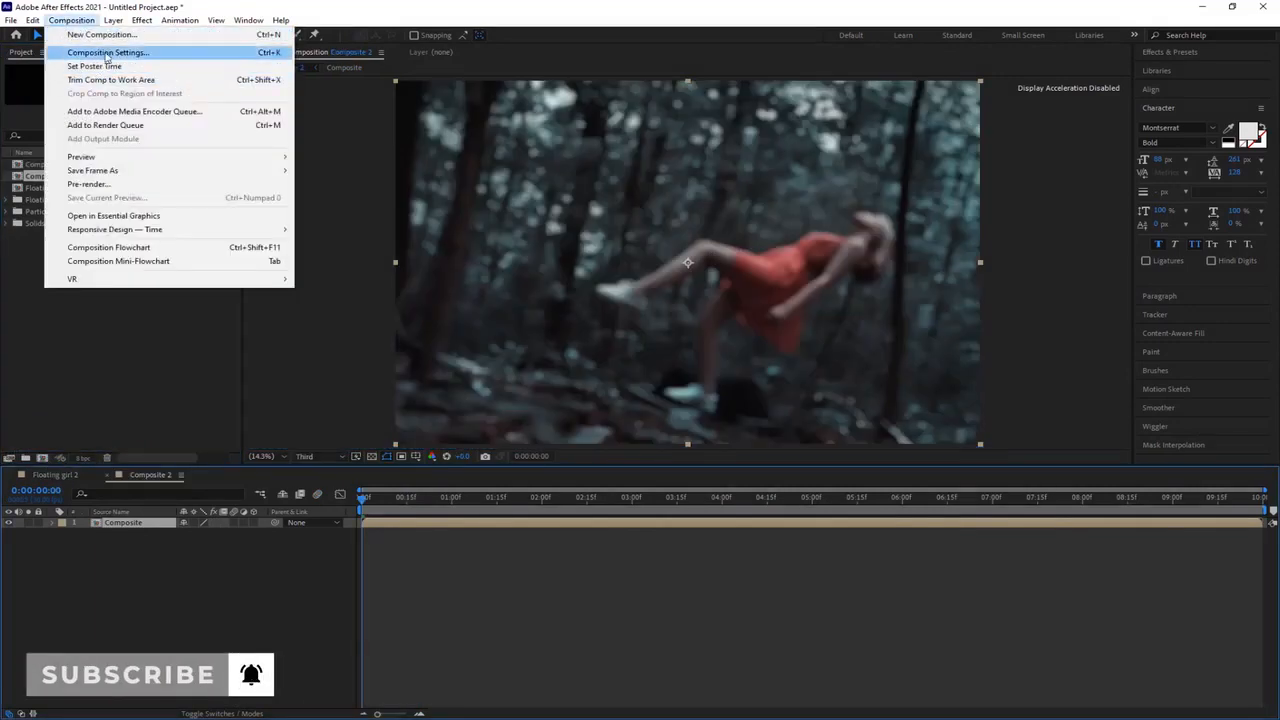
pyautogui.click(110, 51)
pyautogui.click(498, 254)
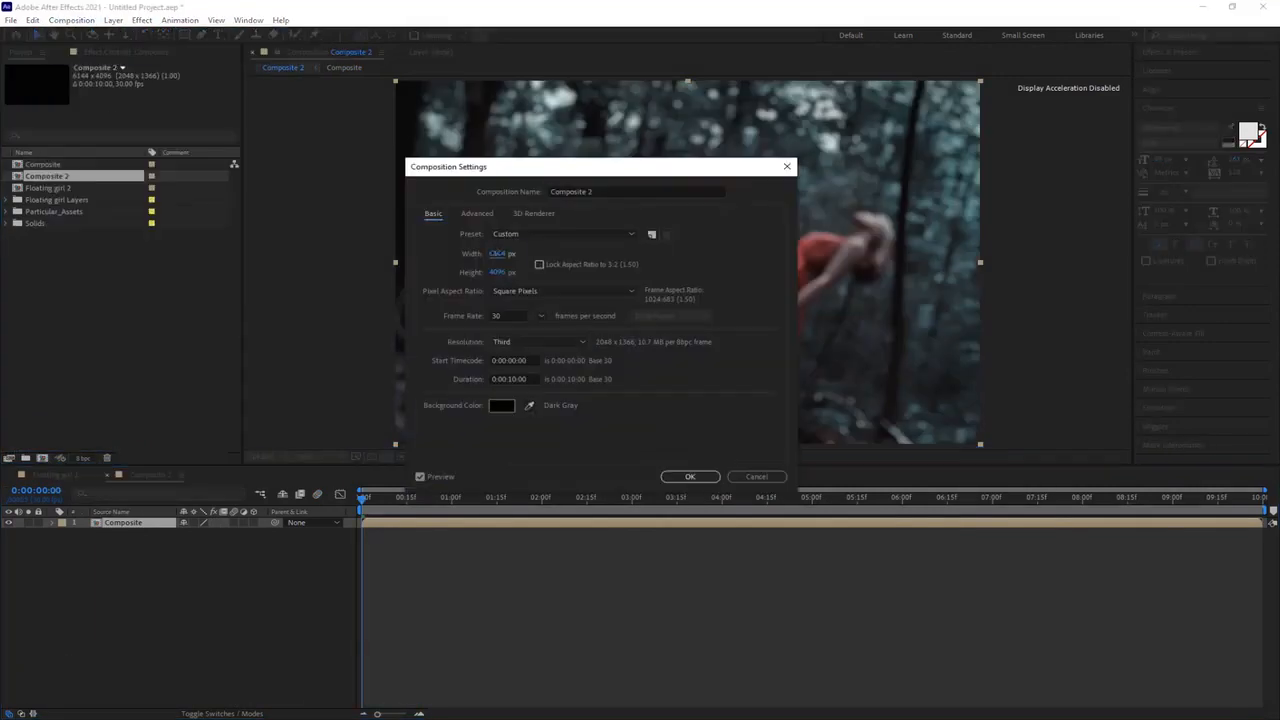
pyautogui.write('4')
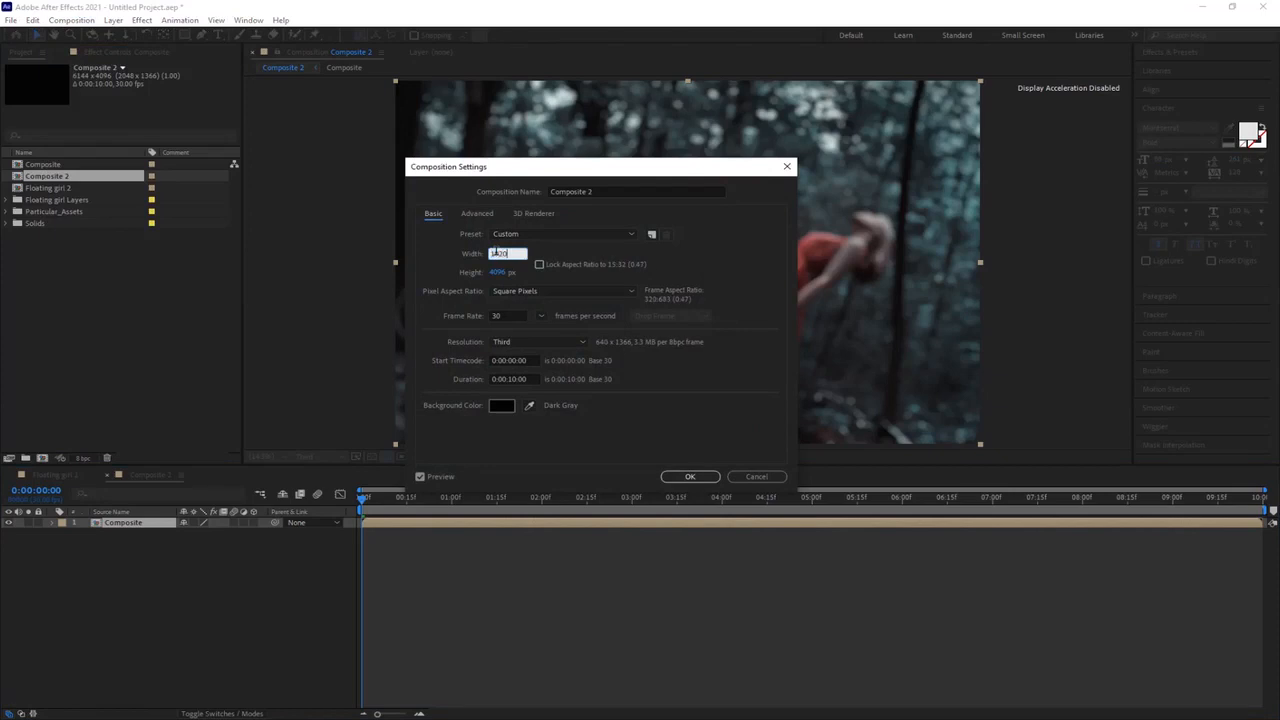
pyautogui.click(497, 273)
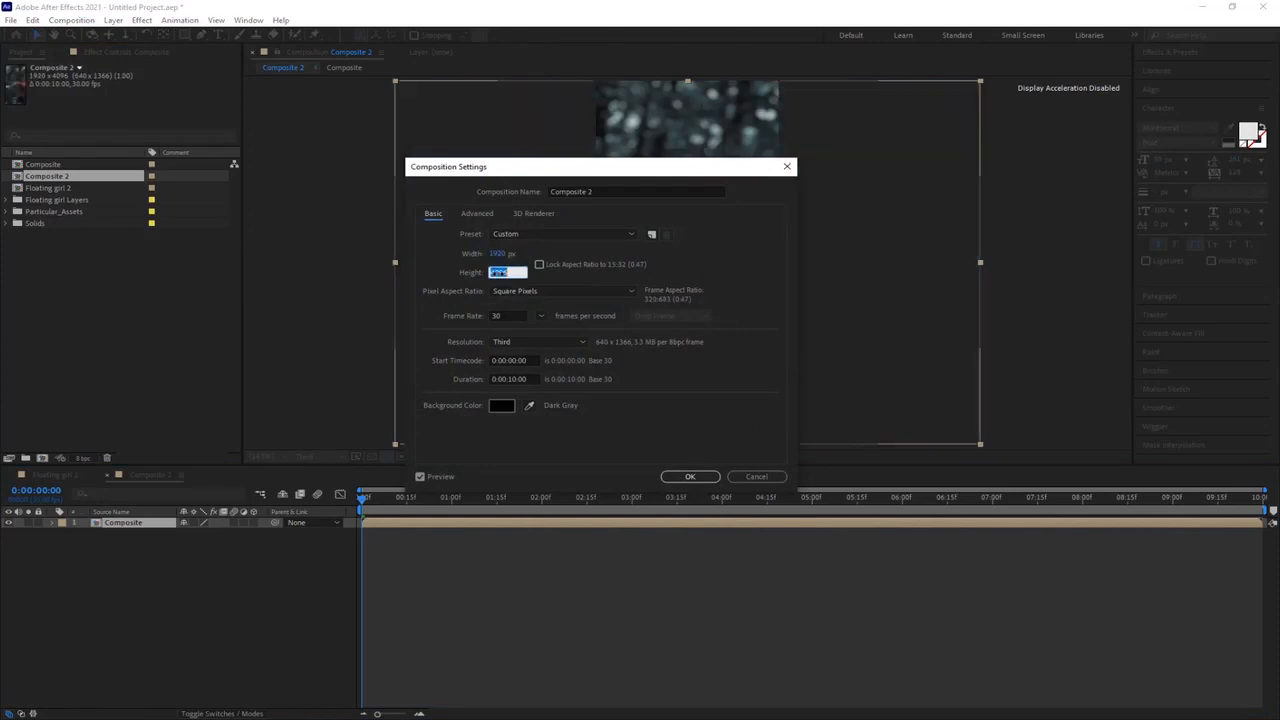
pyautogui.write('1080')
pyautogui.click(512, 380)
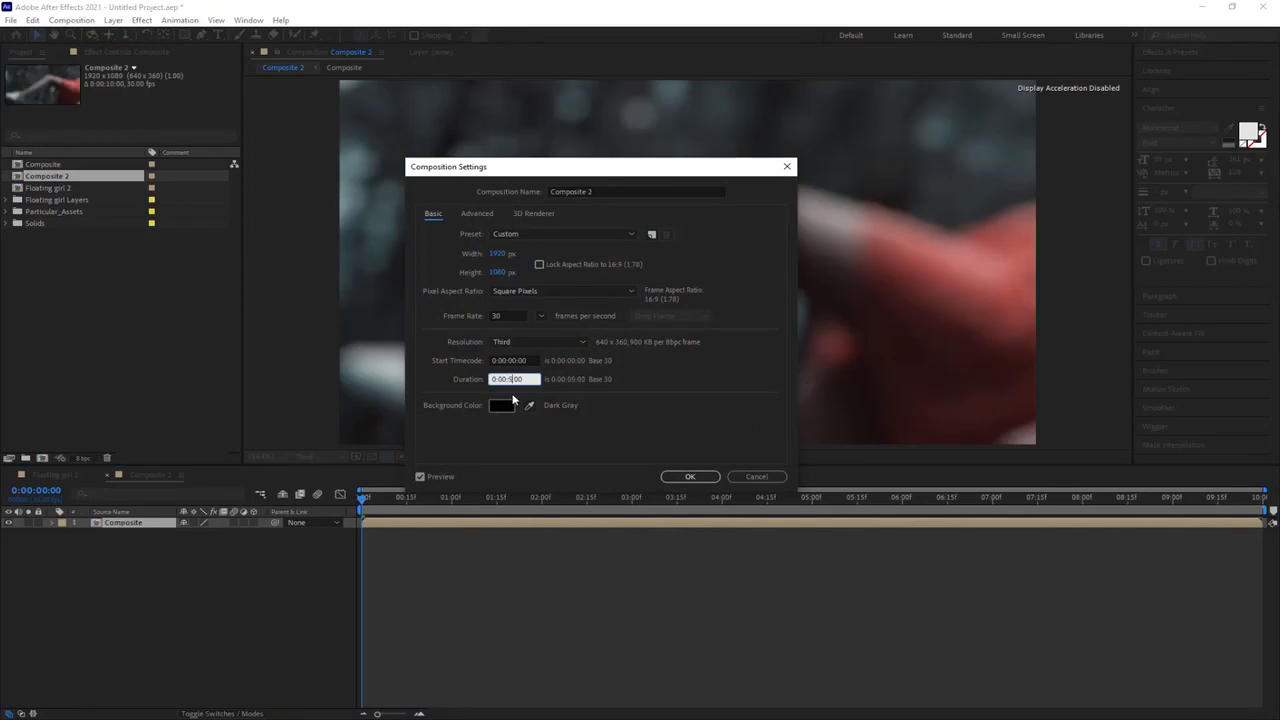
pyautogui.click(690, 476)
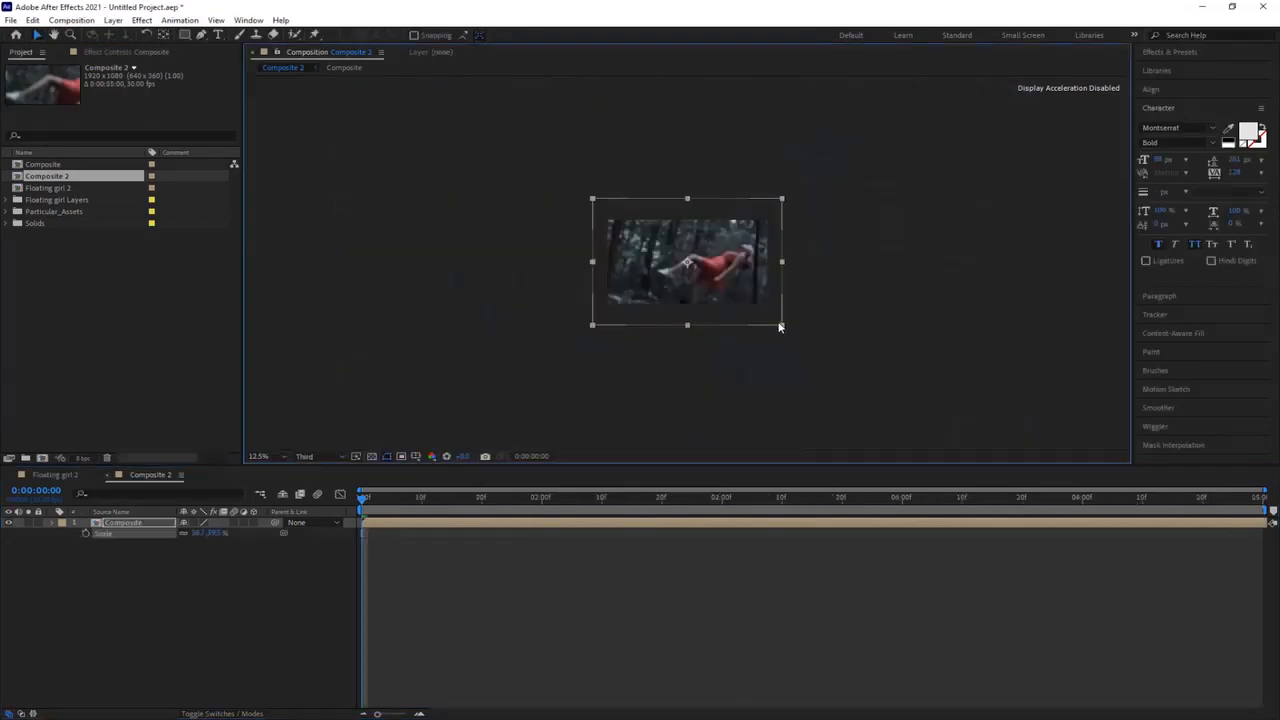
# Step: Scale the nested Composite layer down to the 1920 × 1080 frame and preview the result
pyautogui.moveTo(780, 327); pyautogui.dragTo(770, 311)
pyautogui.click(268, 457)
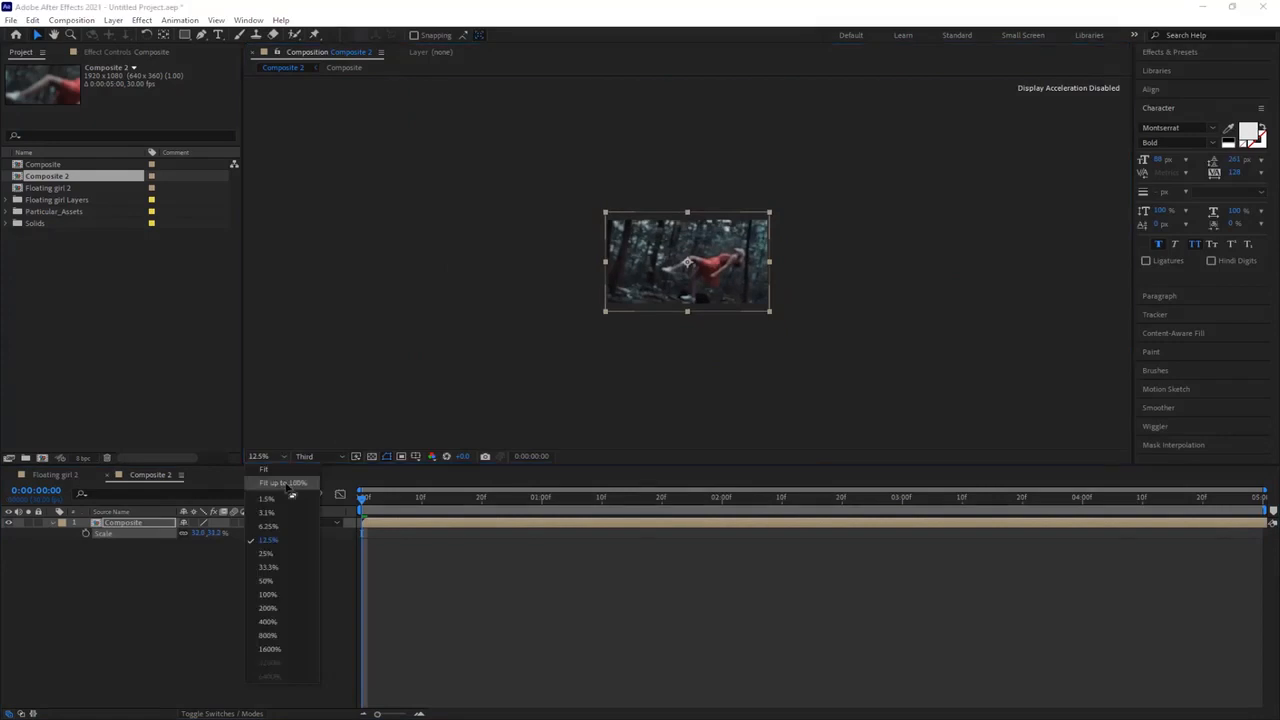
pyautogui.click(290, 485)
pyautogui.press('space')
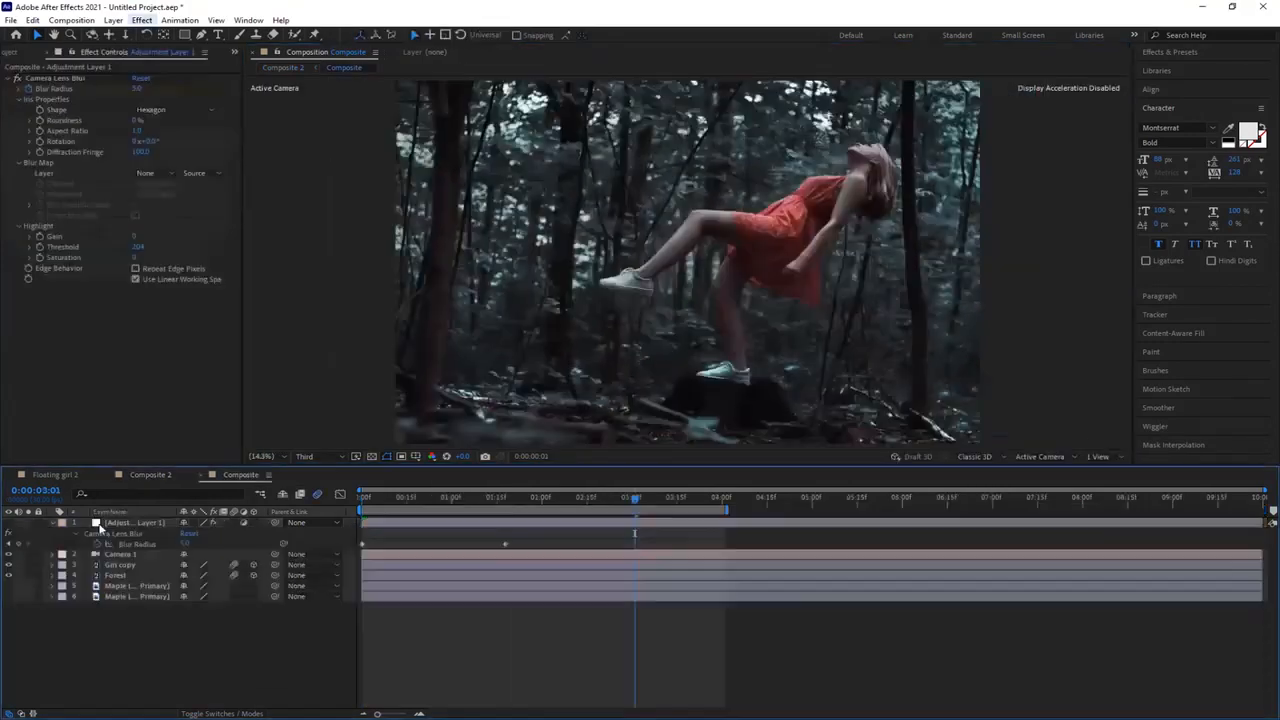
# Step: Open the nested Composite composition and apply the Levels color correction to its adjustment layer
pyautogui.click(100, 525)
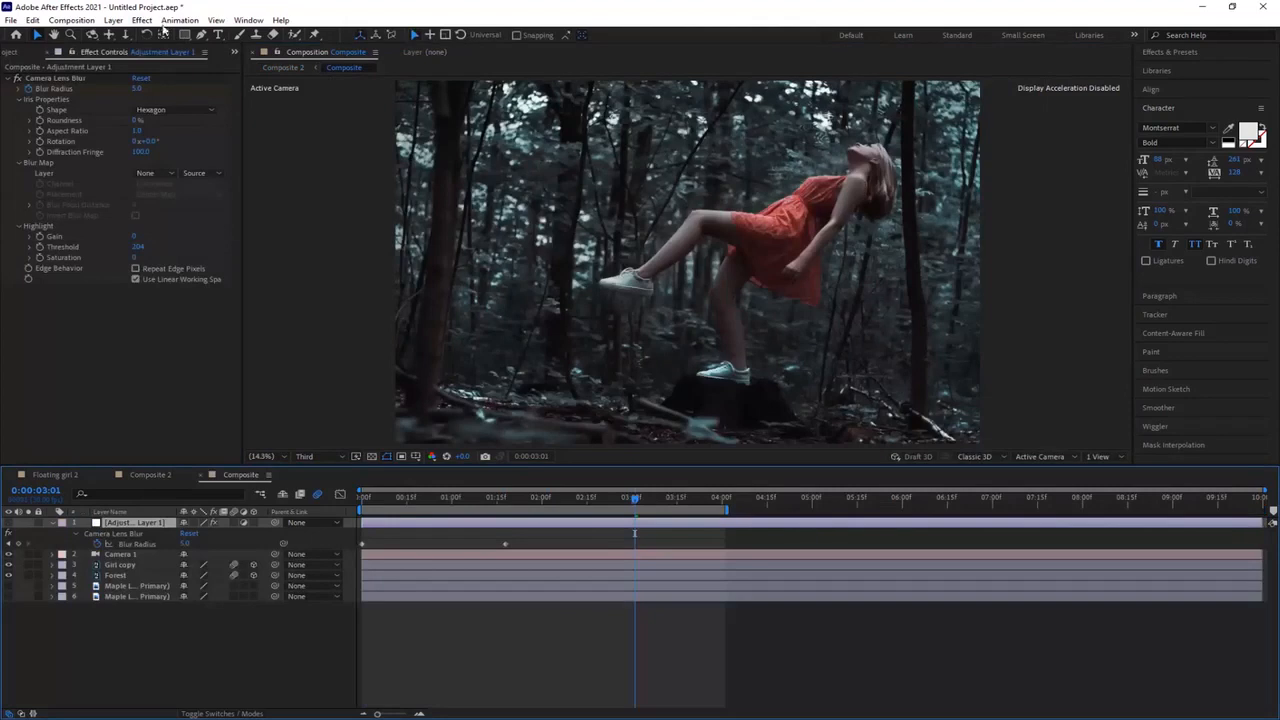
pyautogui.click(142, 20)
pyautogui.moveTo(200, 189)
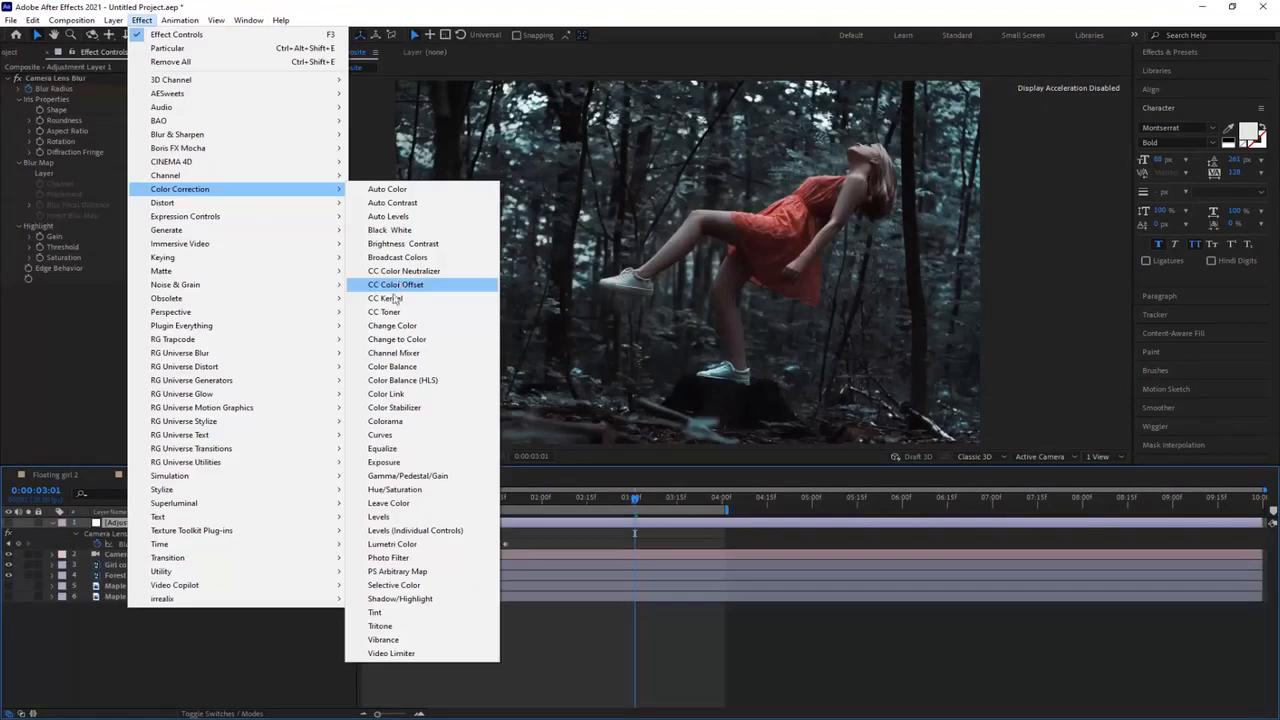
pyautogui.click(380, 517)
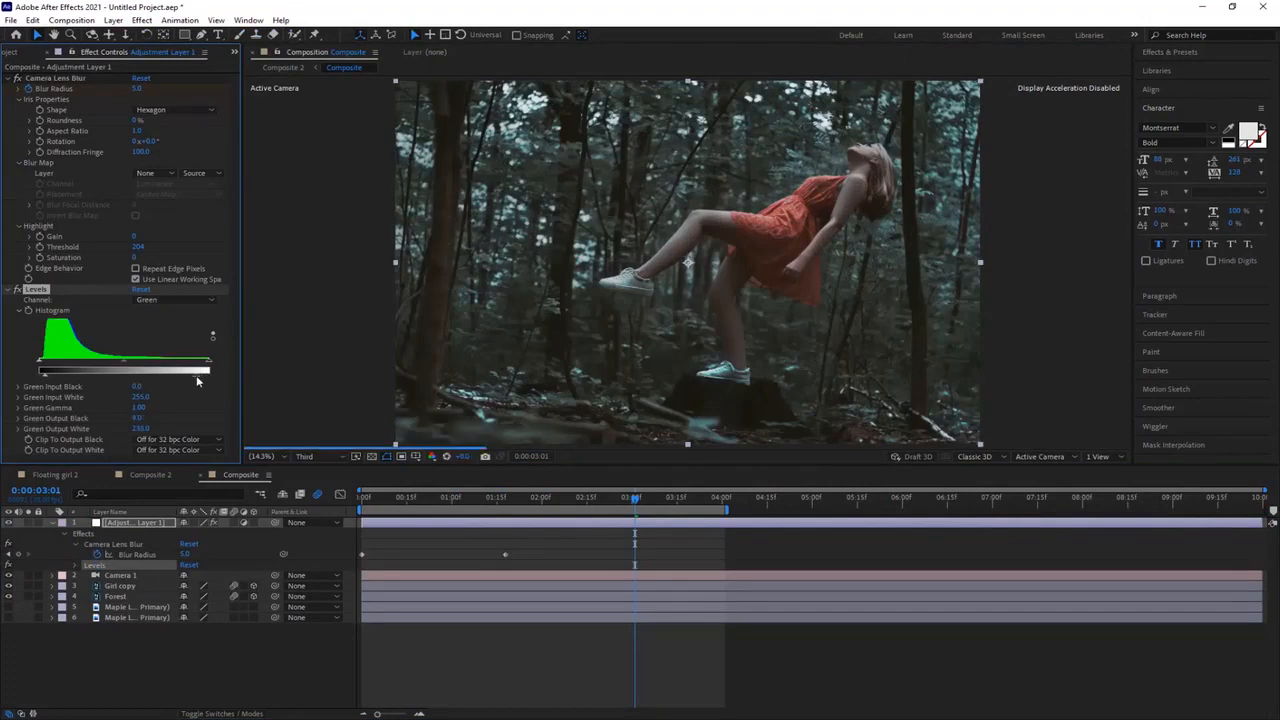
# Step: Raise the output black and lower the output white of the Levels effect's green and blue channels
pyautogui.click(175, 300)
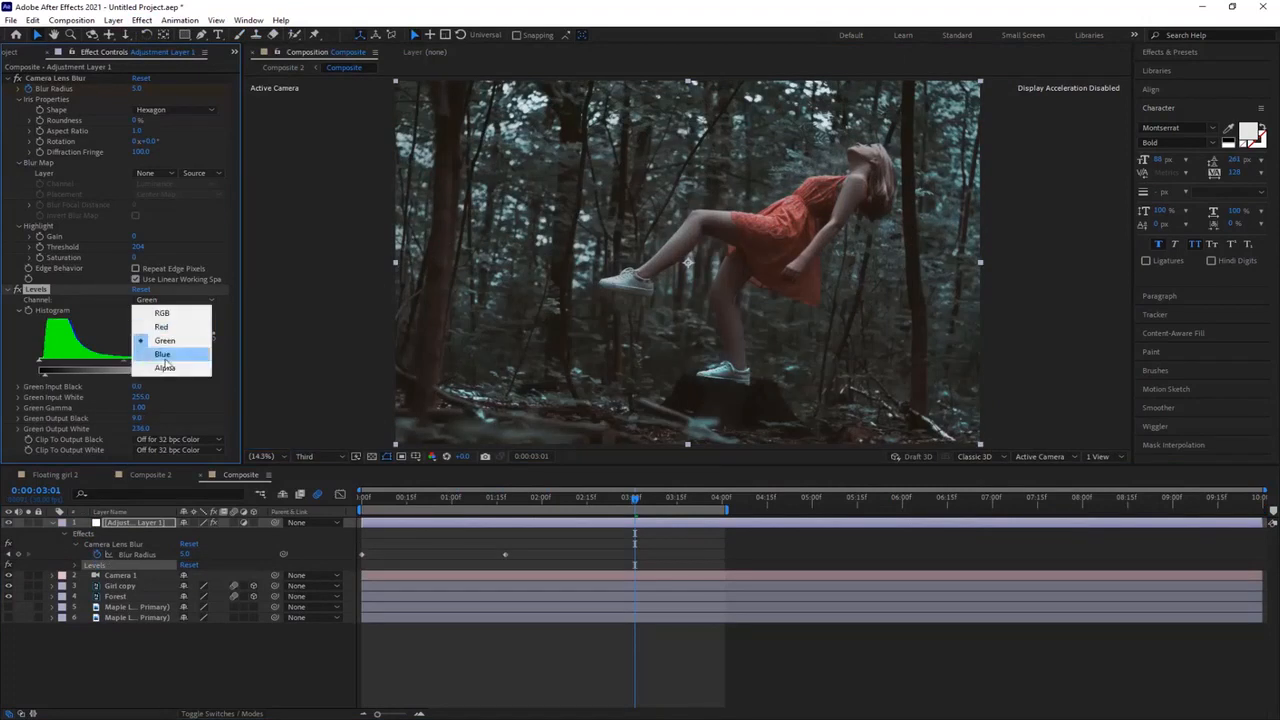
pyautogui.click(162, 355)
pyautogui.moveTo(40, 375); pyautogui.dragTo(46, 378)
# Step: Set the Levels effect's red channel to an output black of 8 and an output white of 248
pyautogui.click(175, 300)
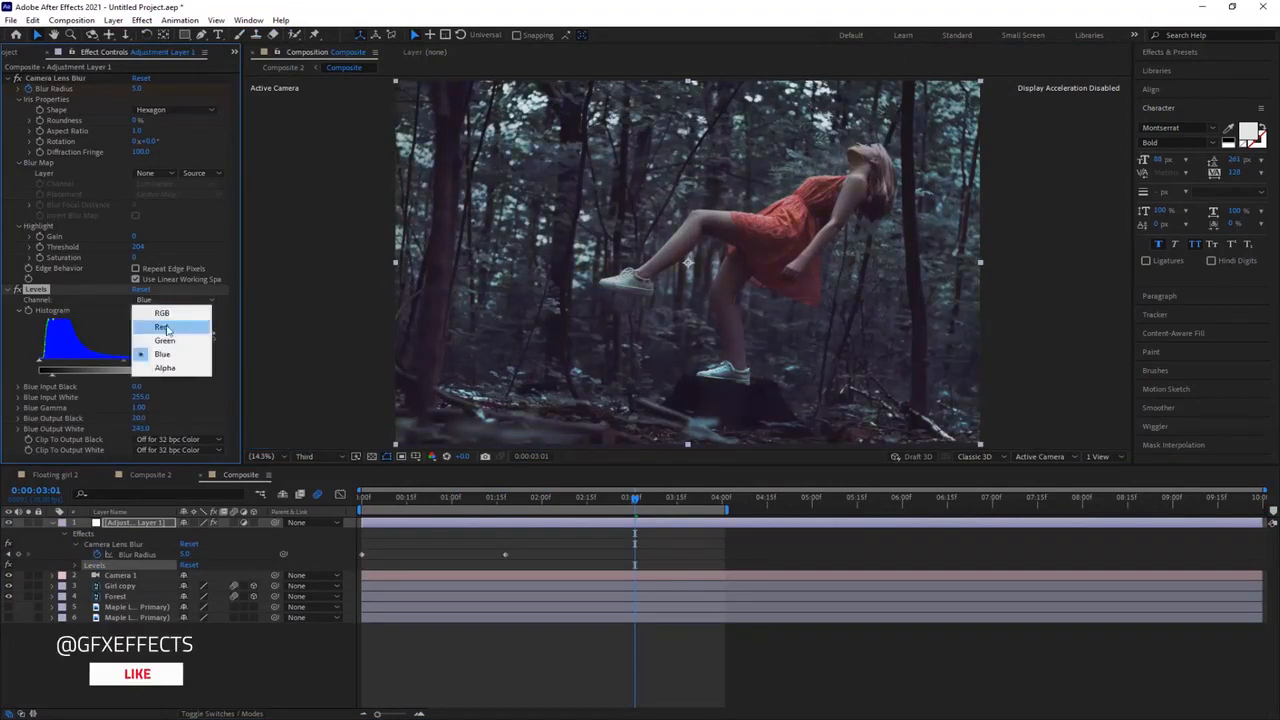
pyautogui.click(160, 329)
pyautogui.click(174, 300)
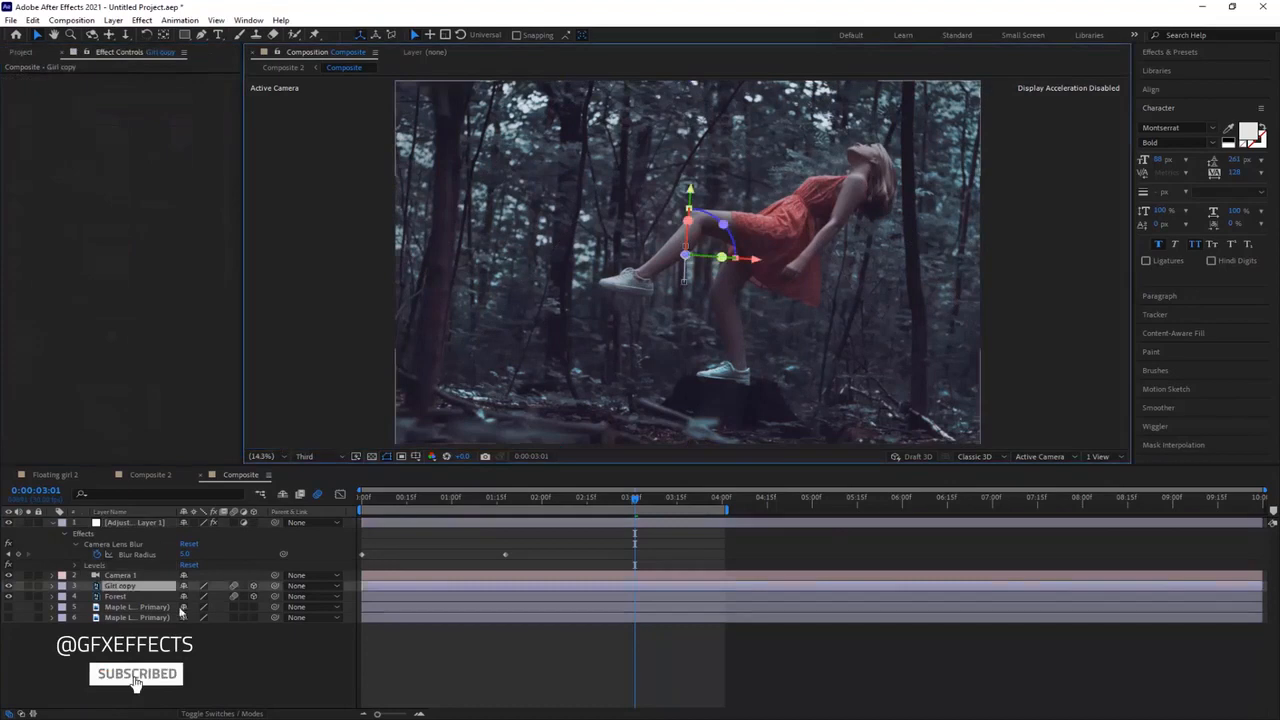
pyautogui.click(190, 650)
pyautogui.click(136, 523)
pyautogui.moveTo(210, 376); pyautogui.dragTo(205, 379)
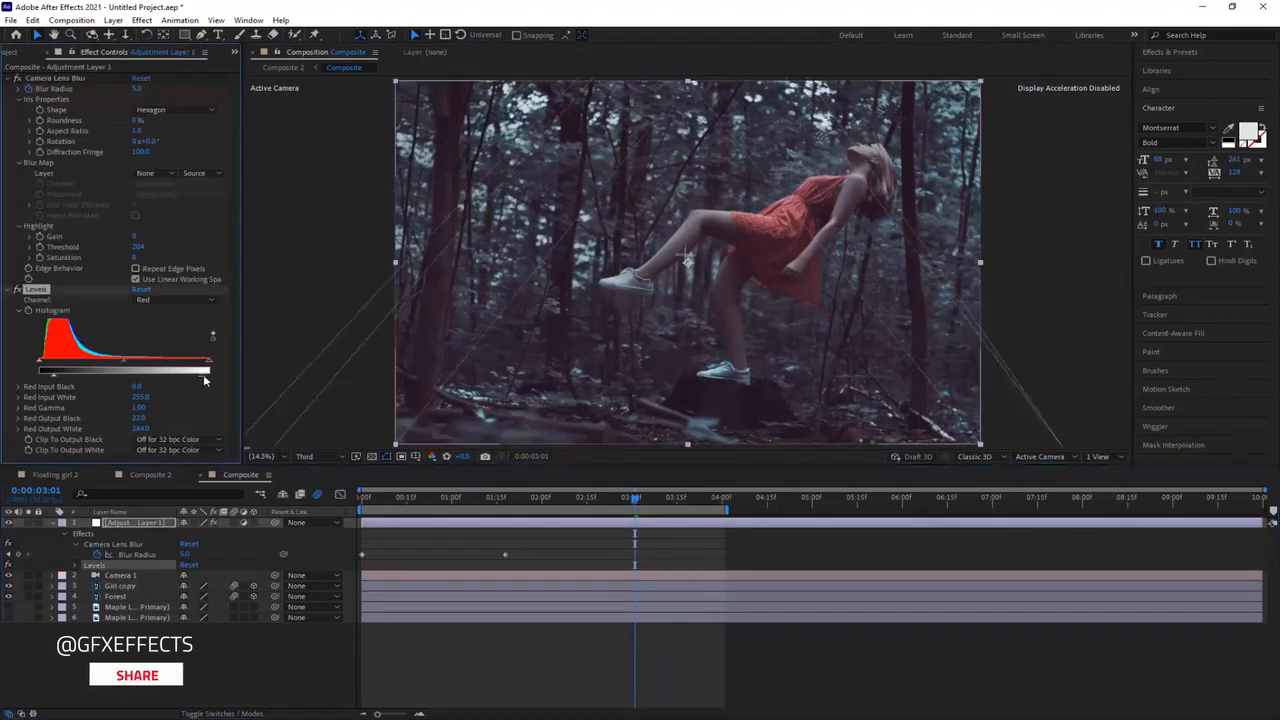
pyautogui.moveTo(40, 376); pyautogui.dragTo(44, 379)
# Step: Preview the color-graded blur and camera animation from the start of the timeline
pyautogui.moveTo(635, 498); pyautogui.dragTo(362, 498)
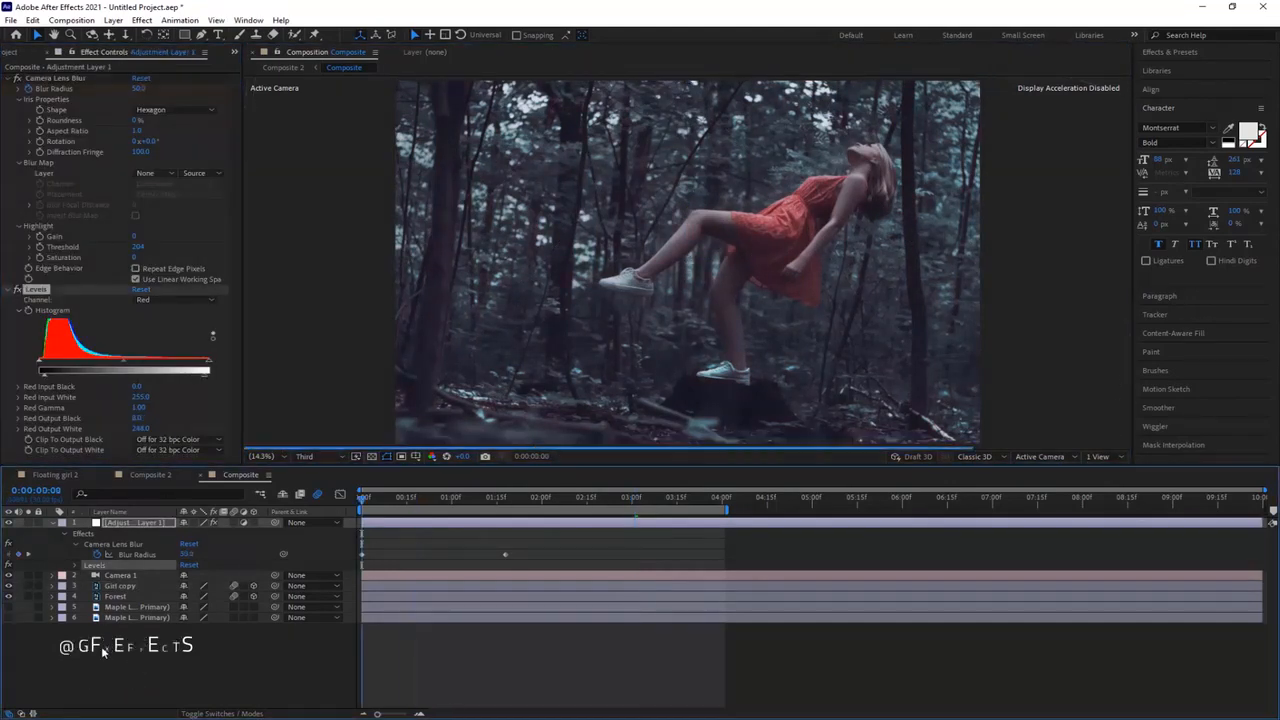
pyautogui.press('space')
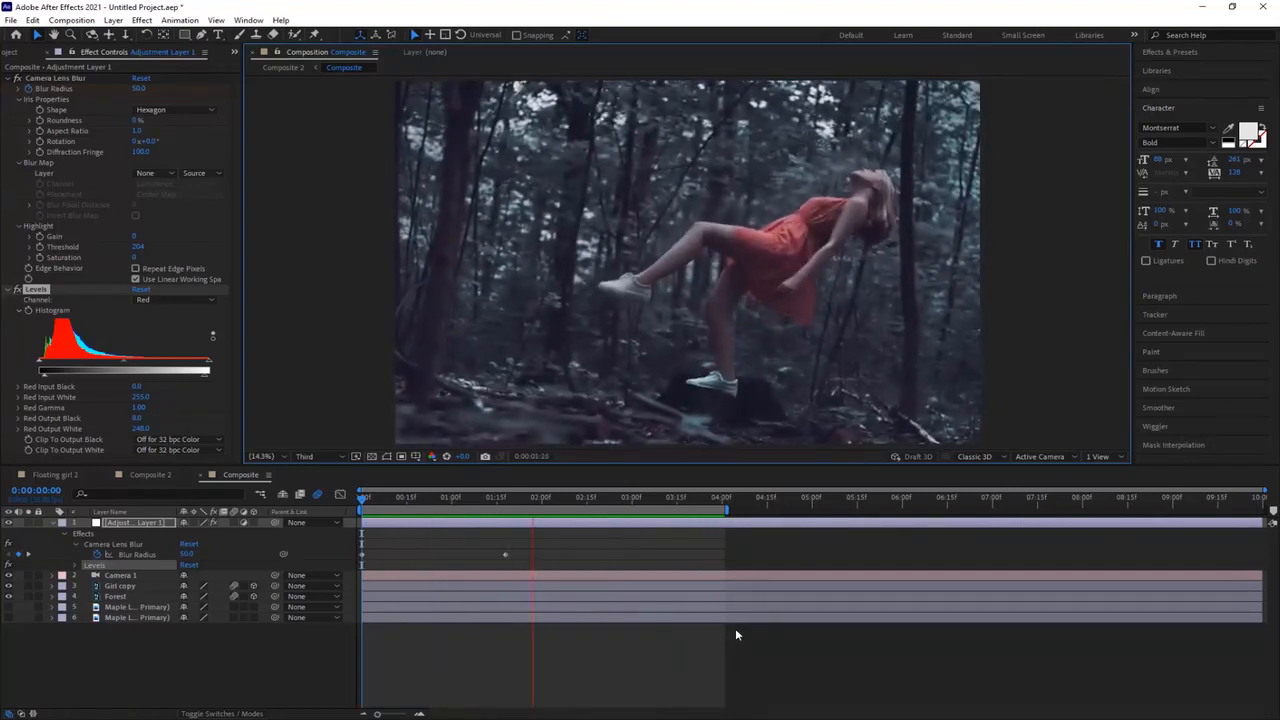
pyautogui.press('space')
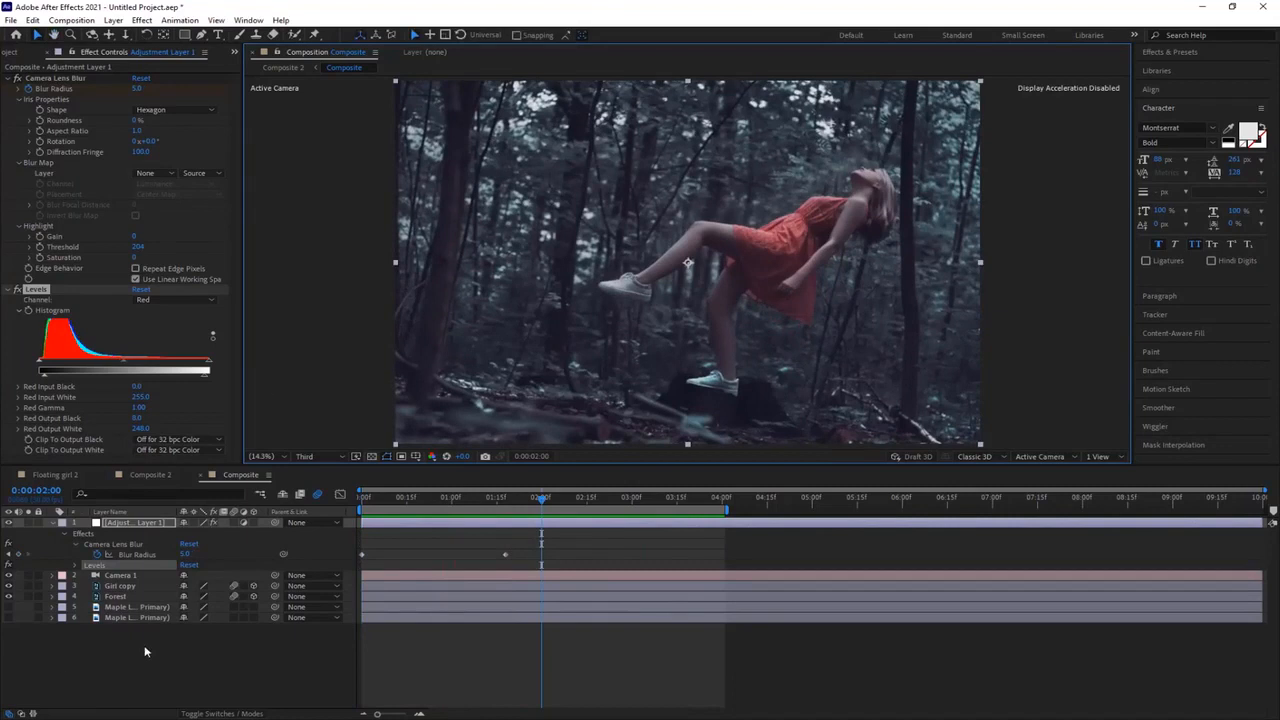
# Step: Deselect all layers and activate the Rectangle tool
pyautogui.click(145, 651)
pyautogui.click(185, 35)
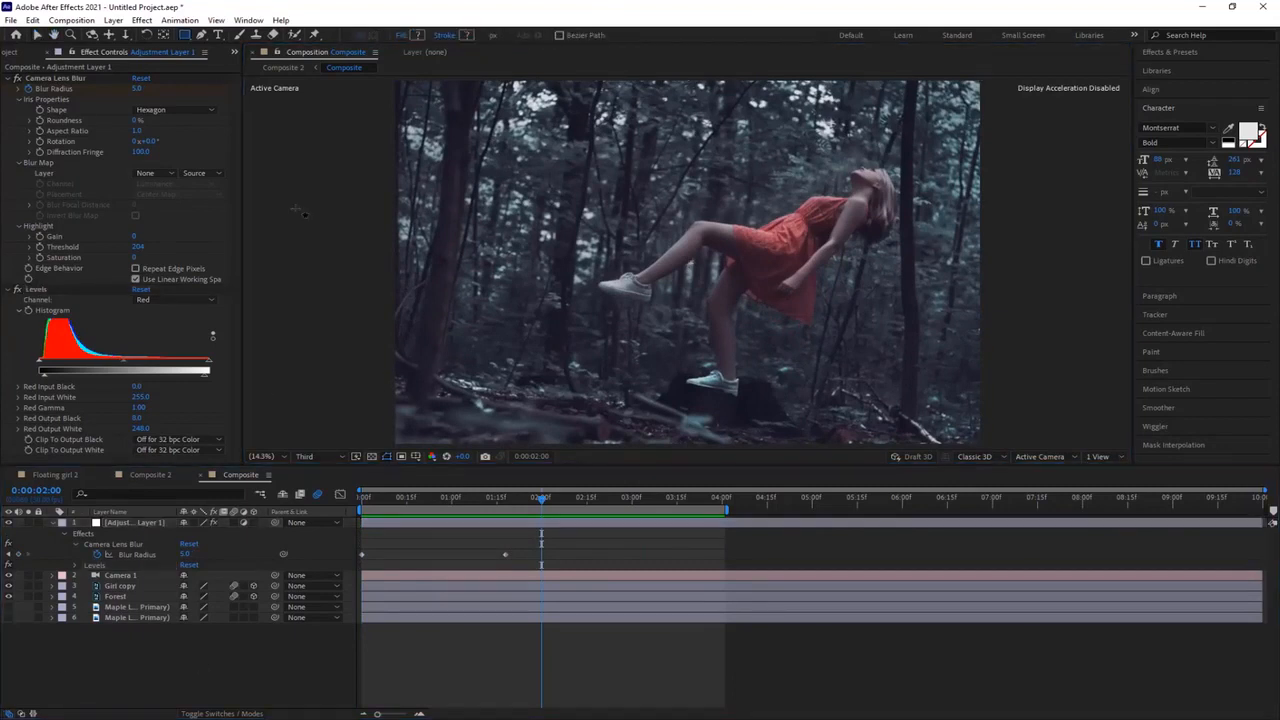